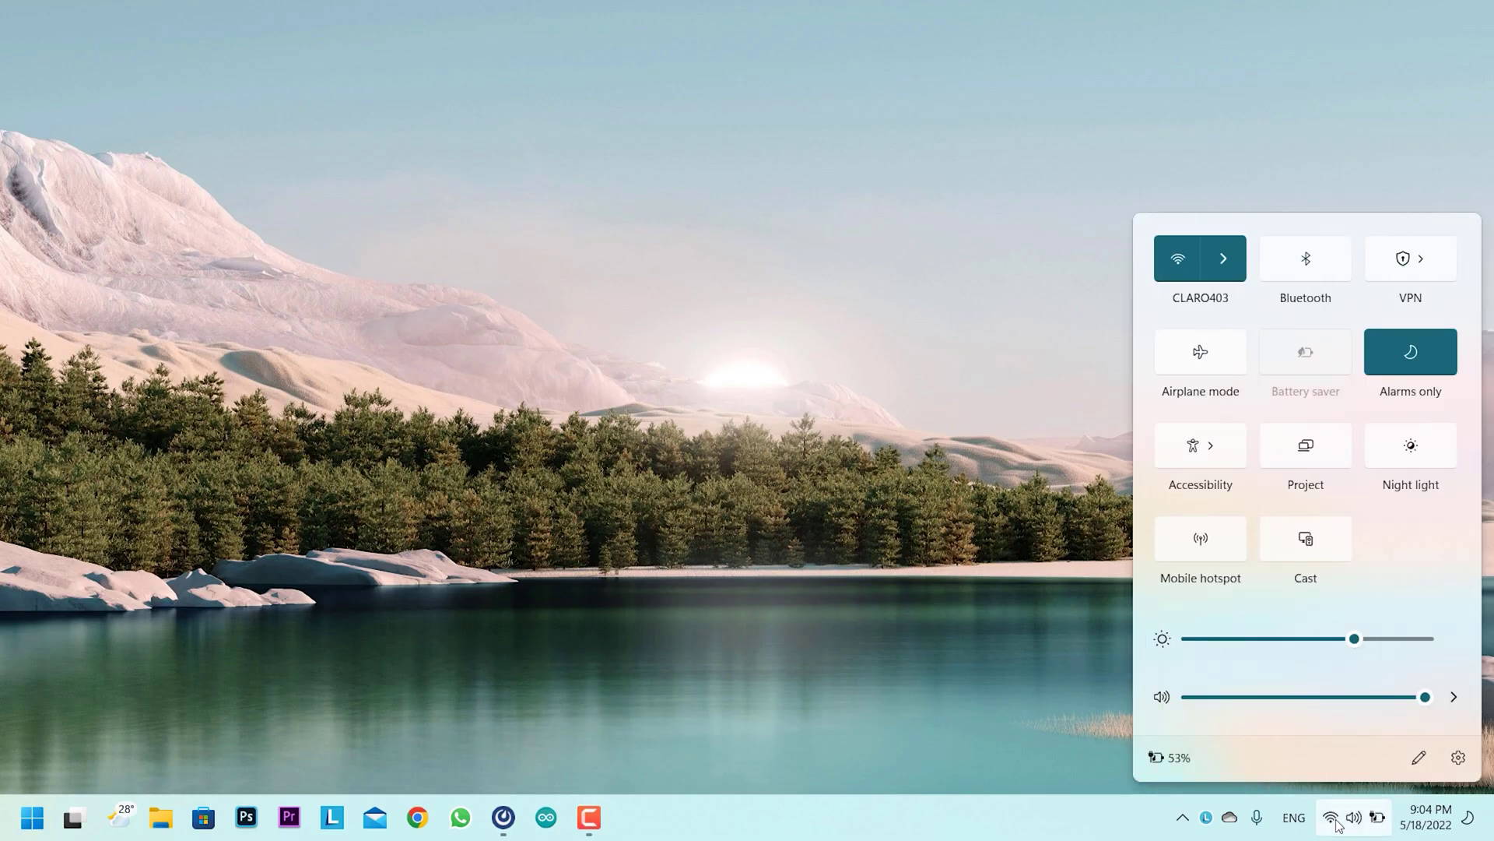
Step: Connect the laptop to the gateway's open RAK7268C_7F6A Wi-Fi network from Quick Settings
click(1234, 260)
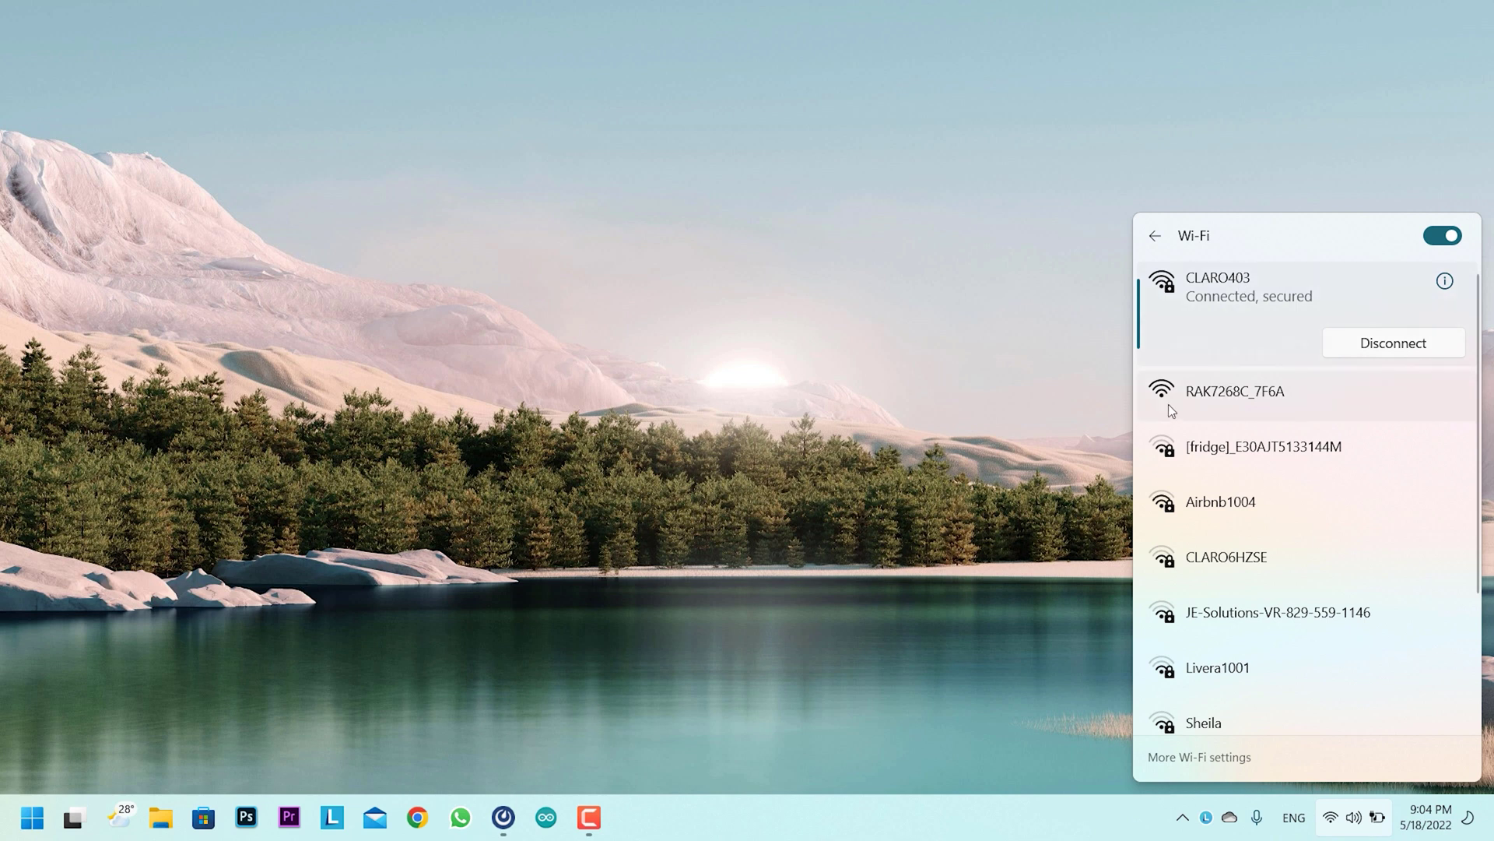
click(1231, 399)
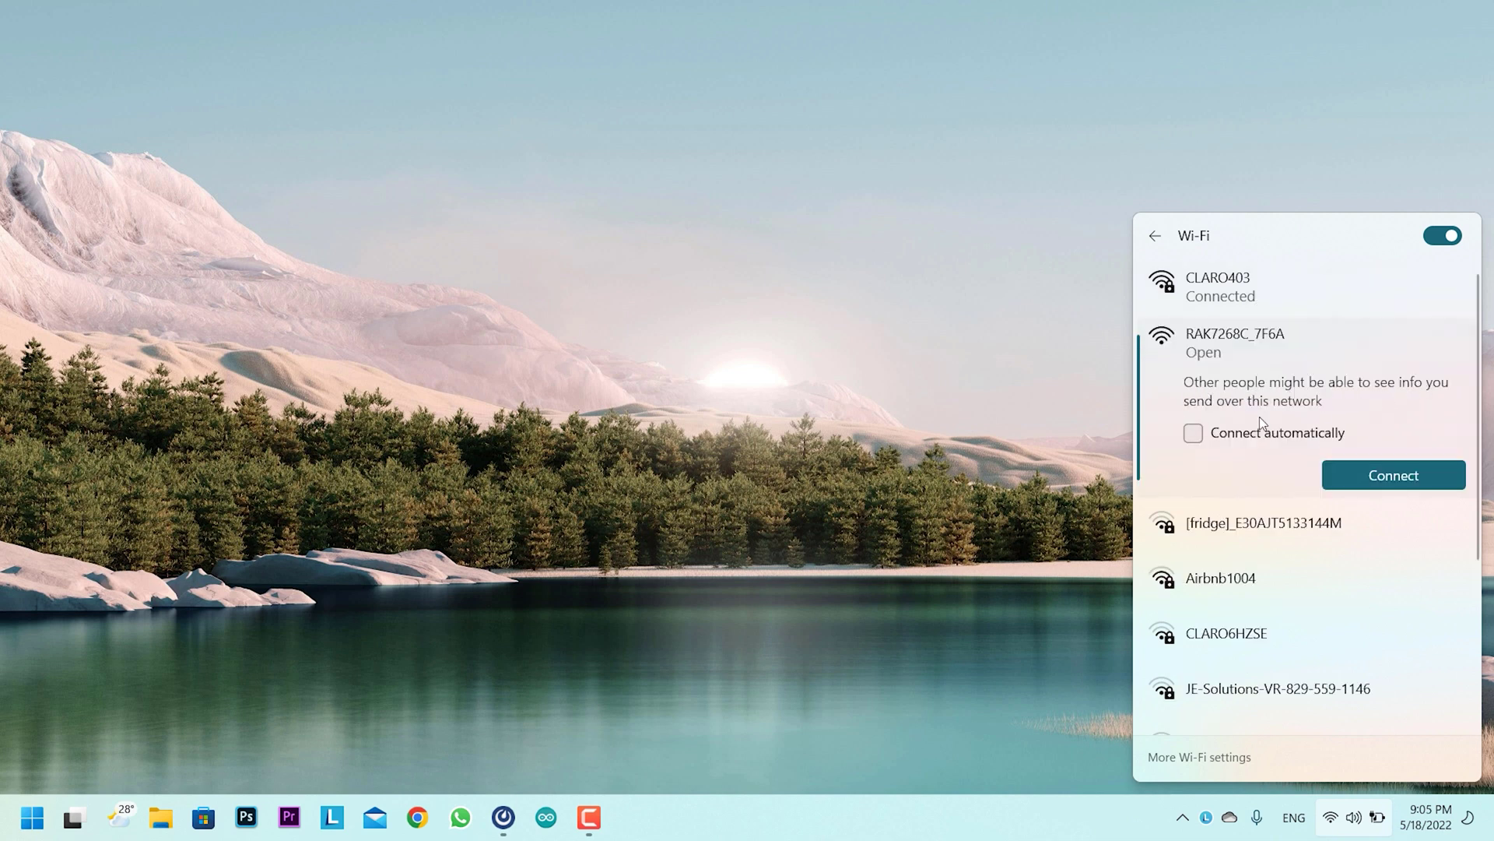
click(1371, 483)
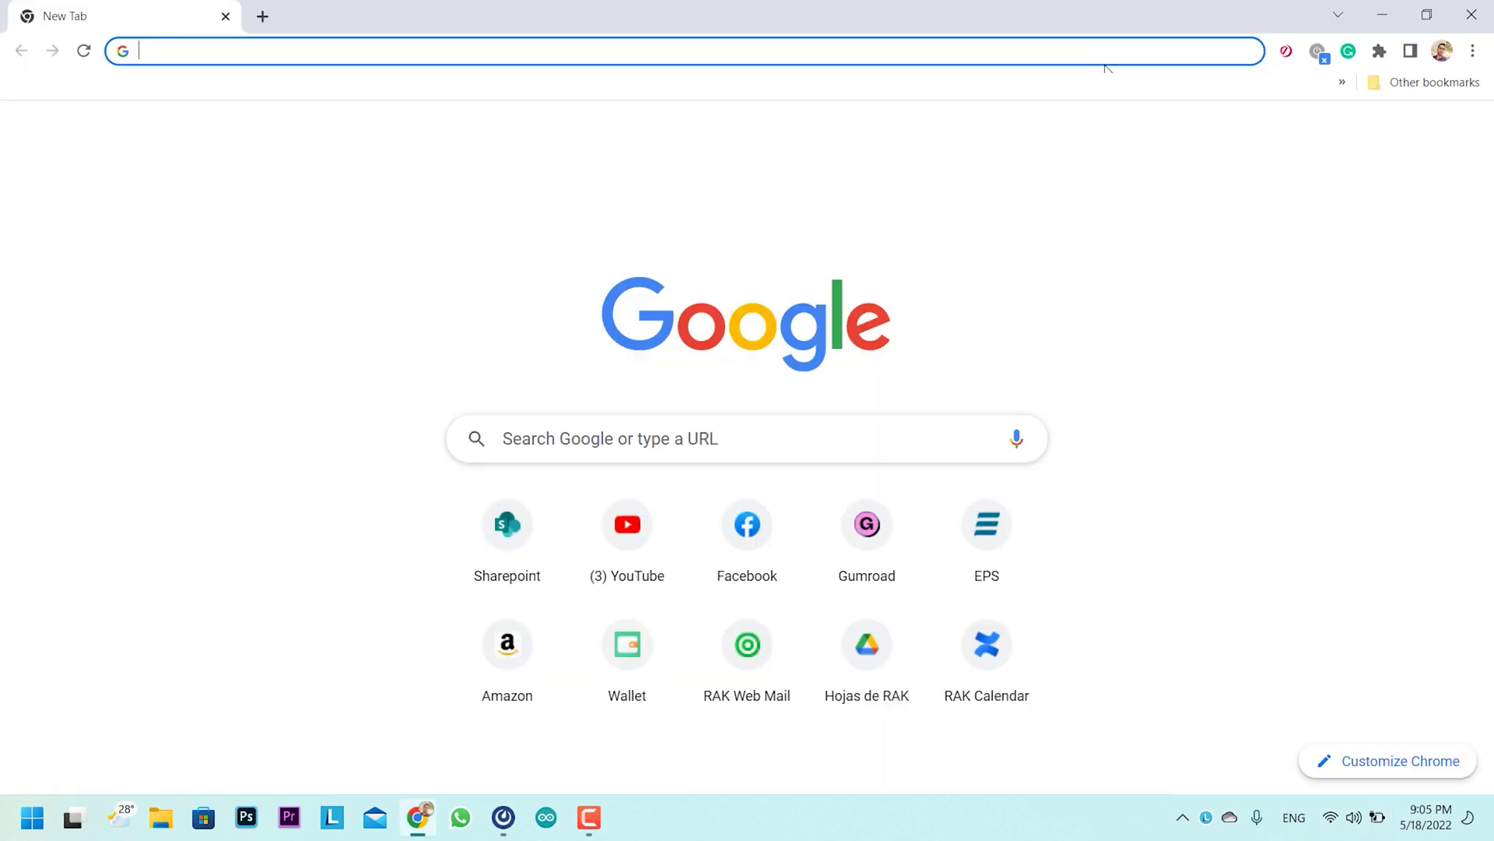
Step: Load 192.168.230.1 in Chrome and log in with the gateway password
text(192)
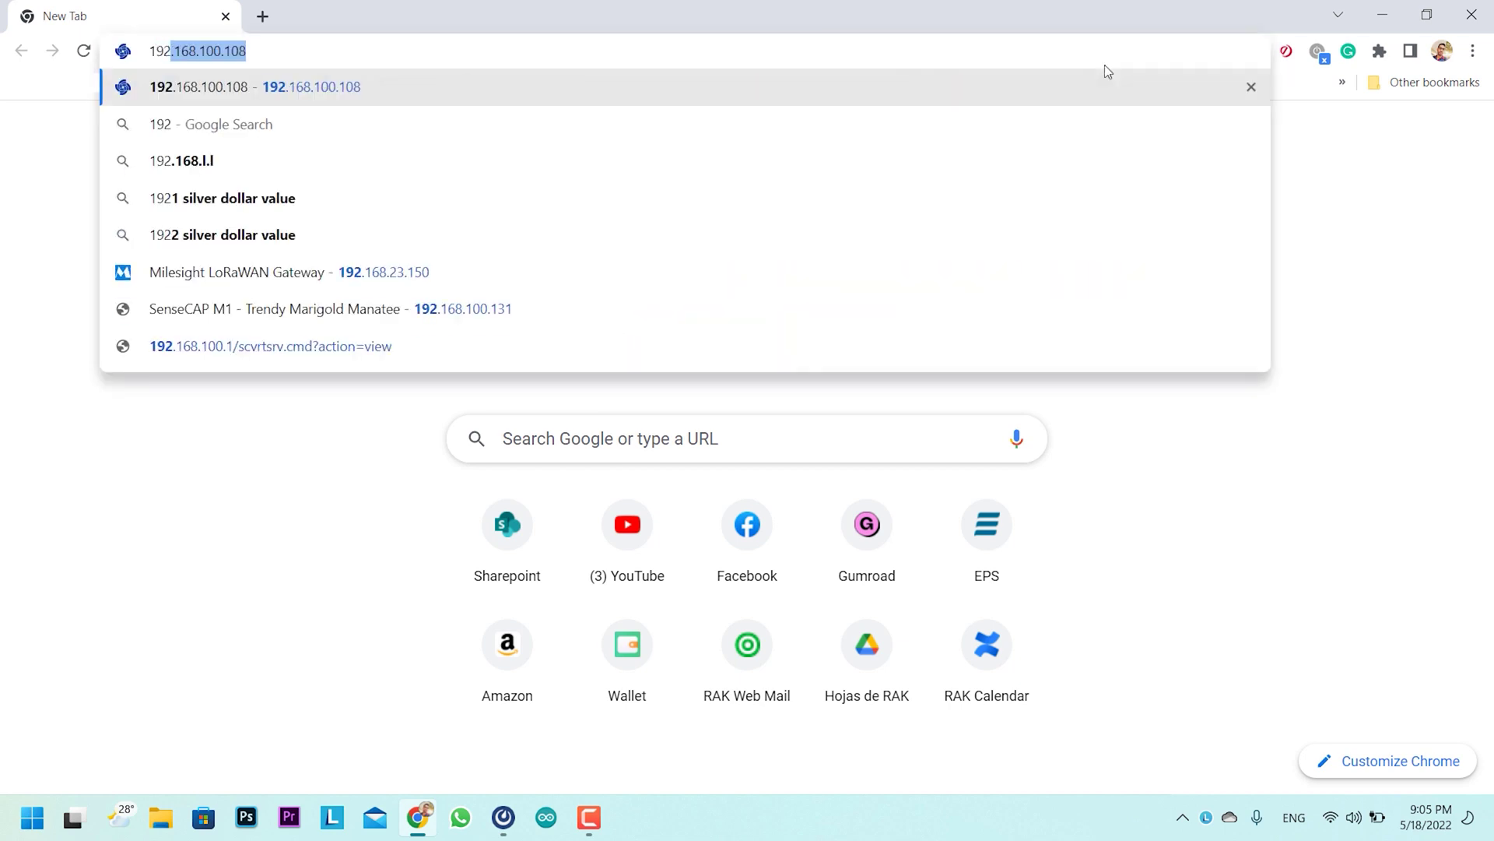
text(.168)
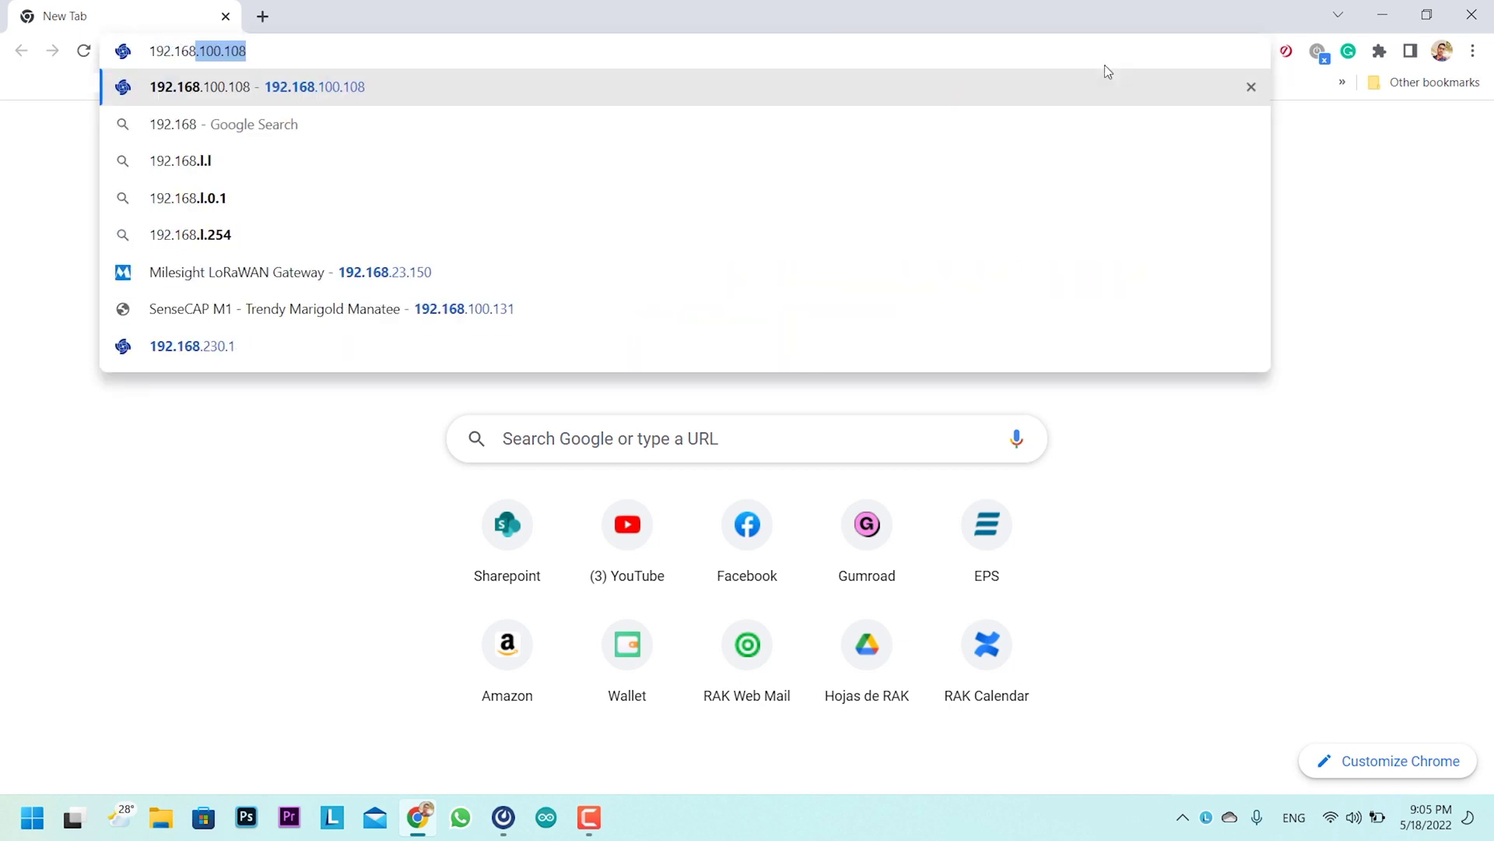
text(.230.1)
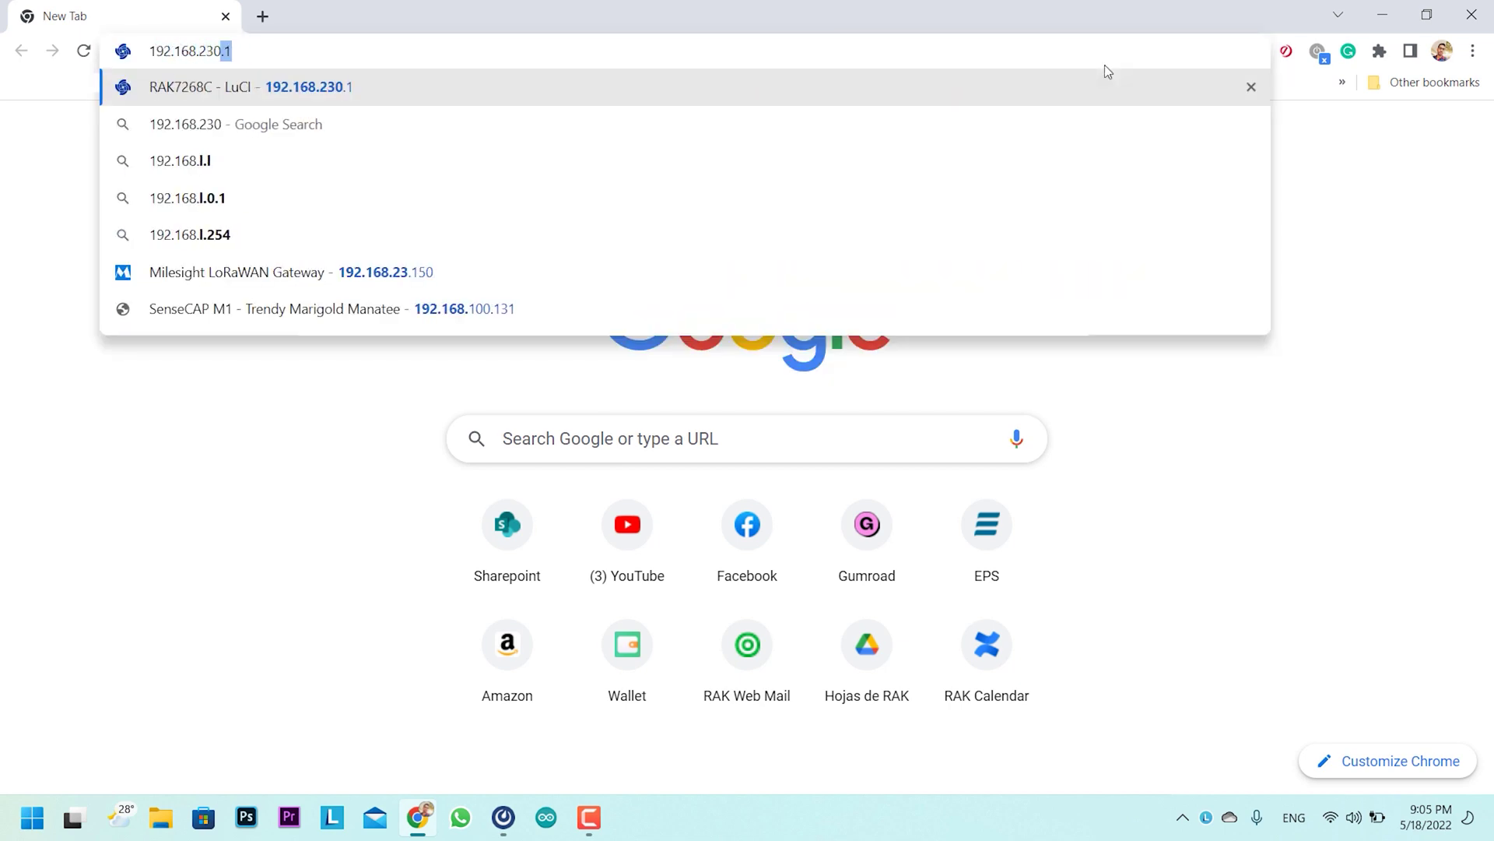
key(Return)
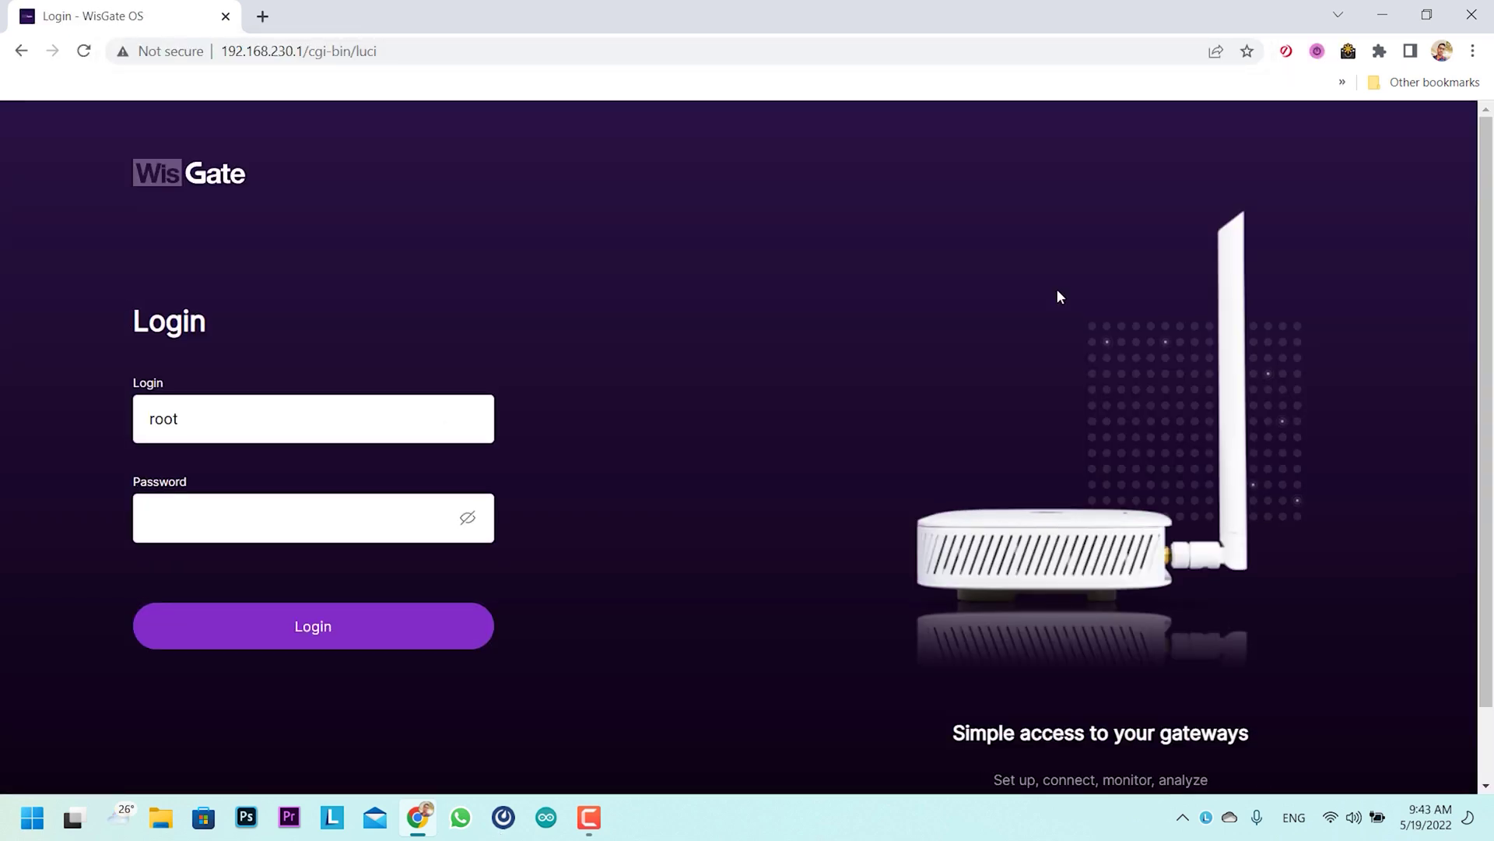
click(315, 519)
text(a)
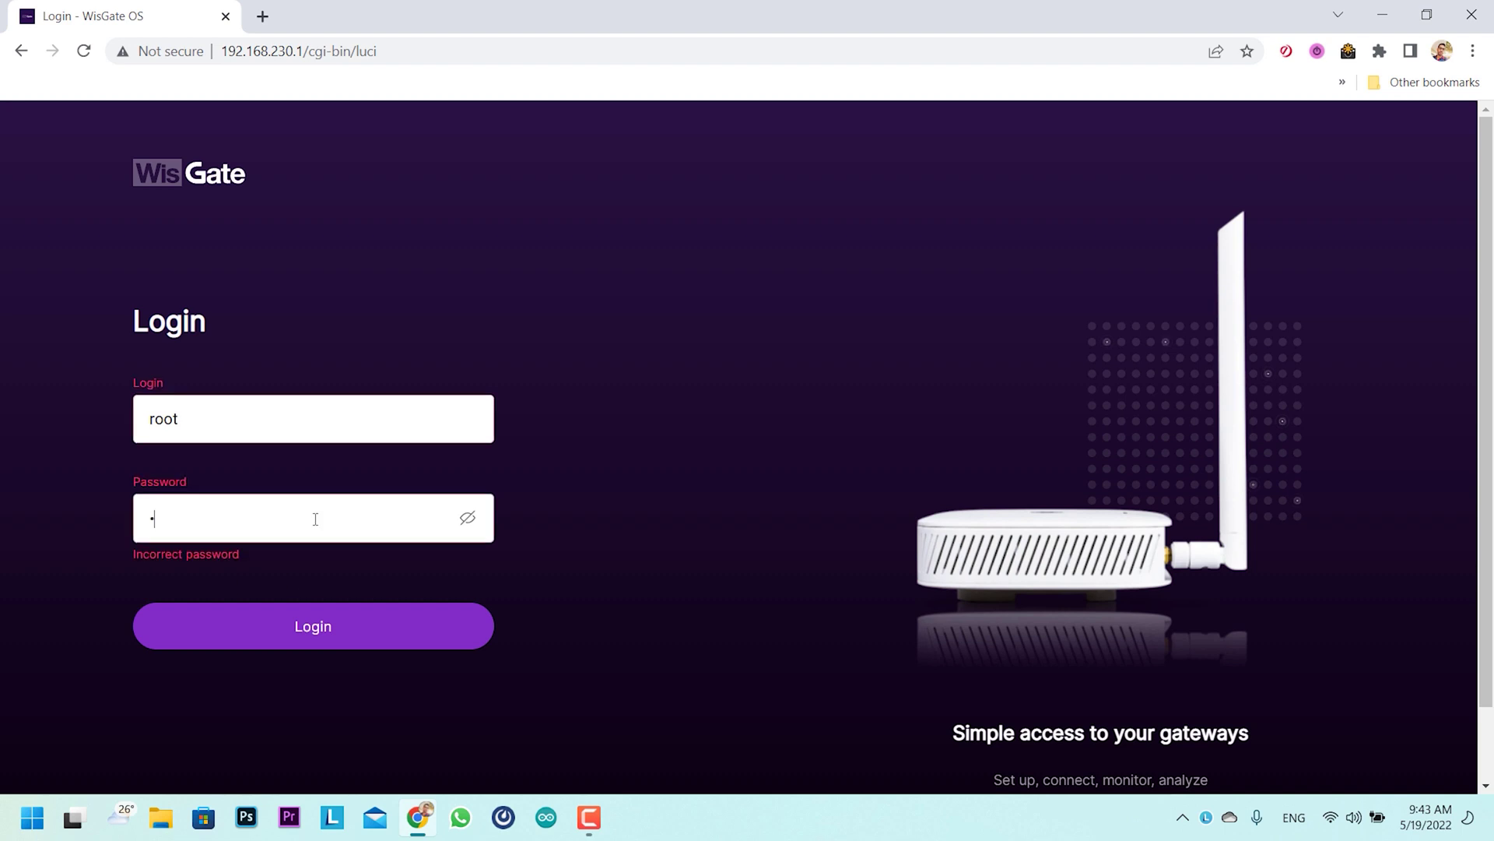
text(a)
click(365, 634)
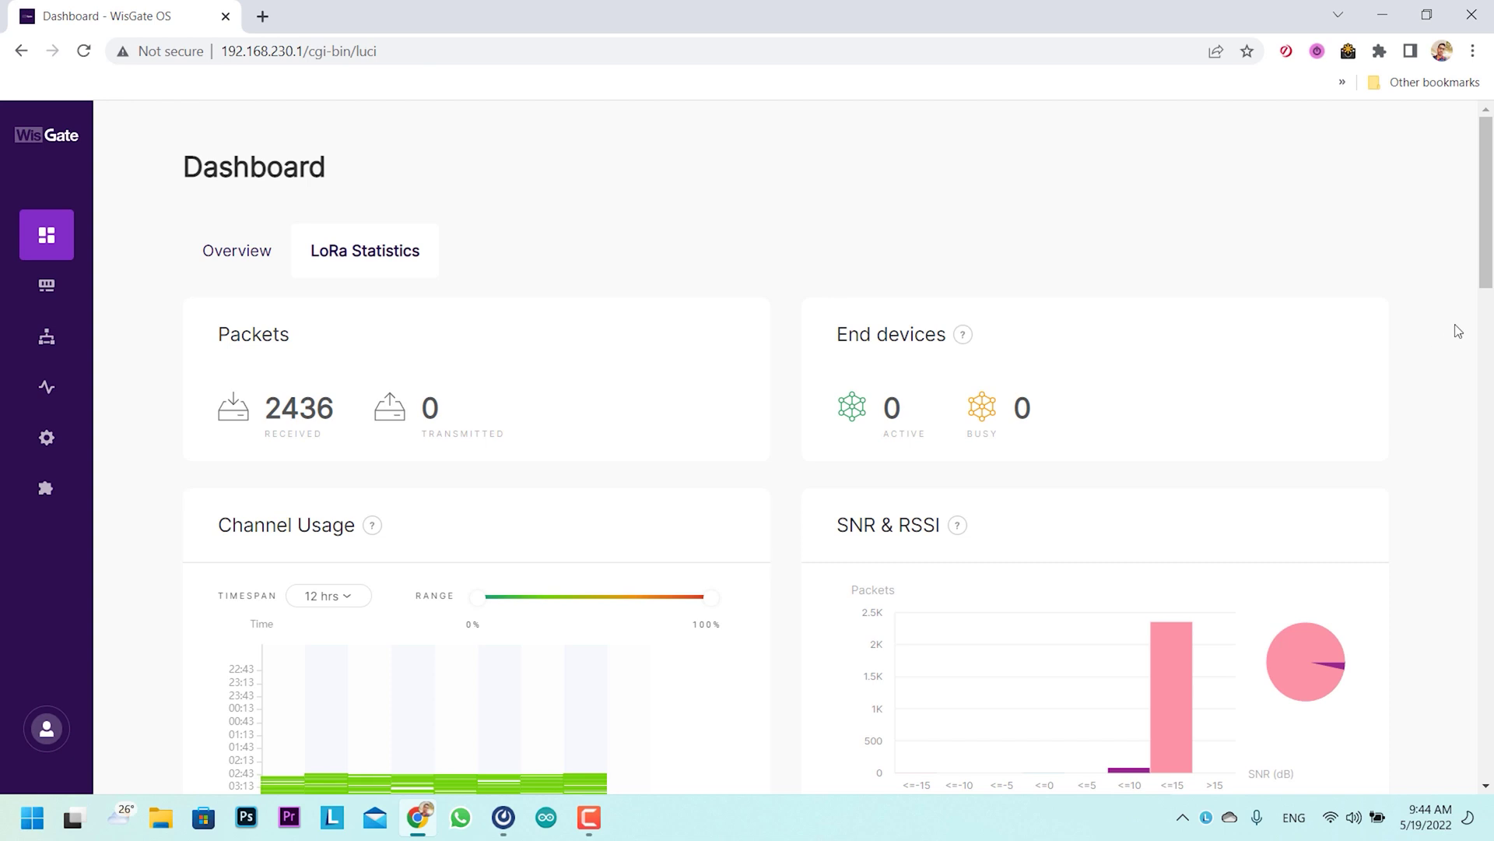
scroll(1458, 331, down, 5)
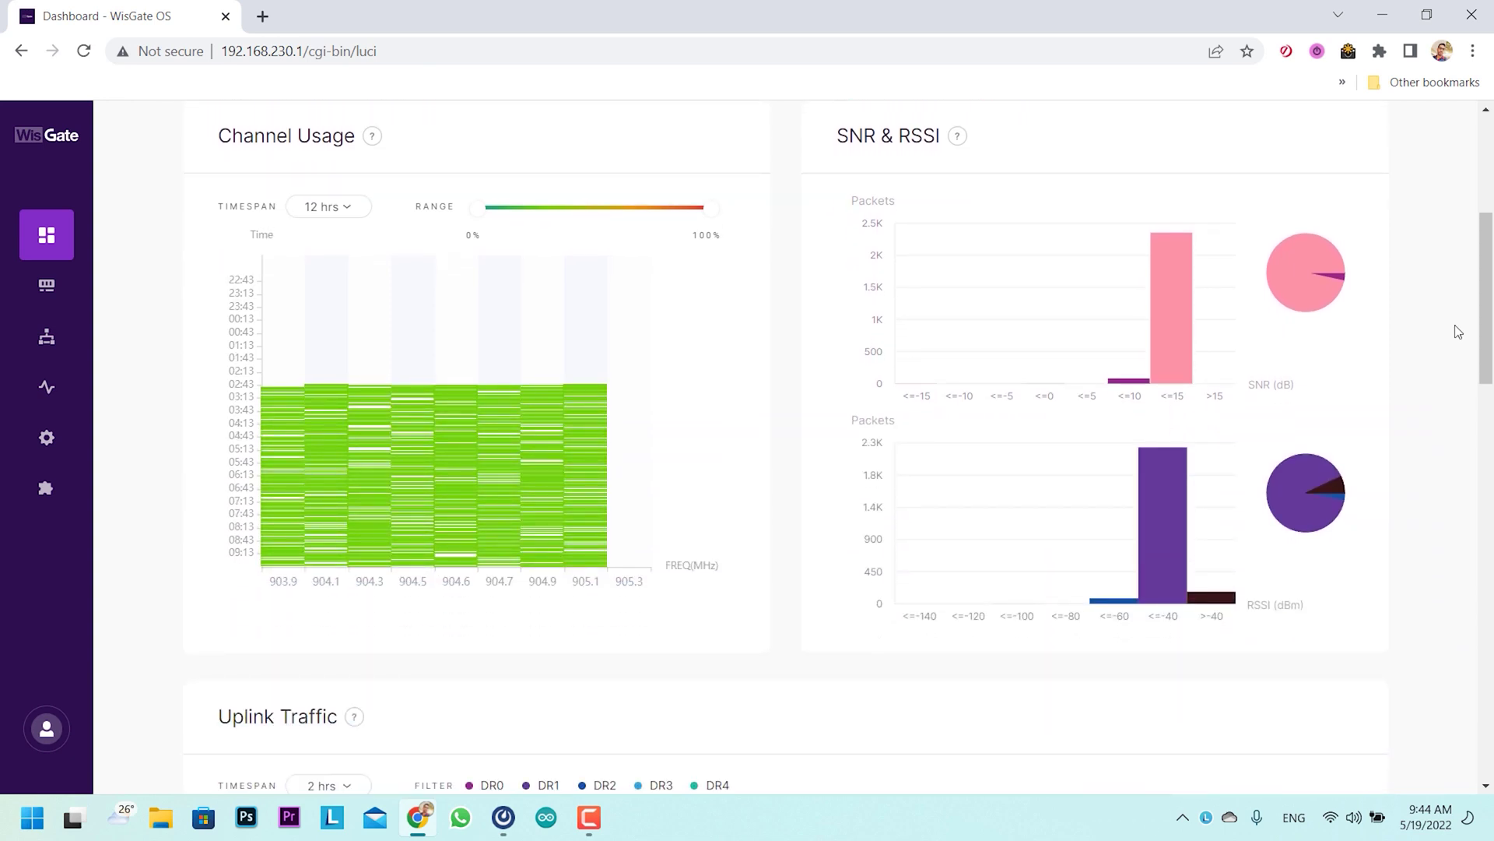
scroll(1458, 331, down, 7)
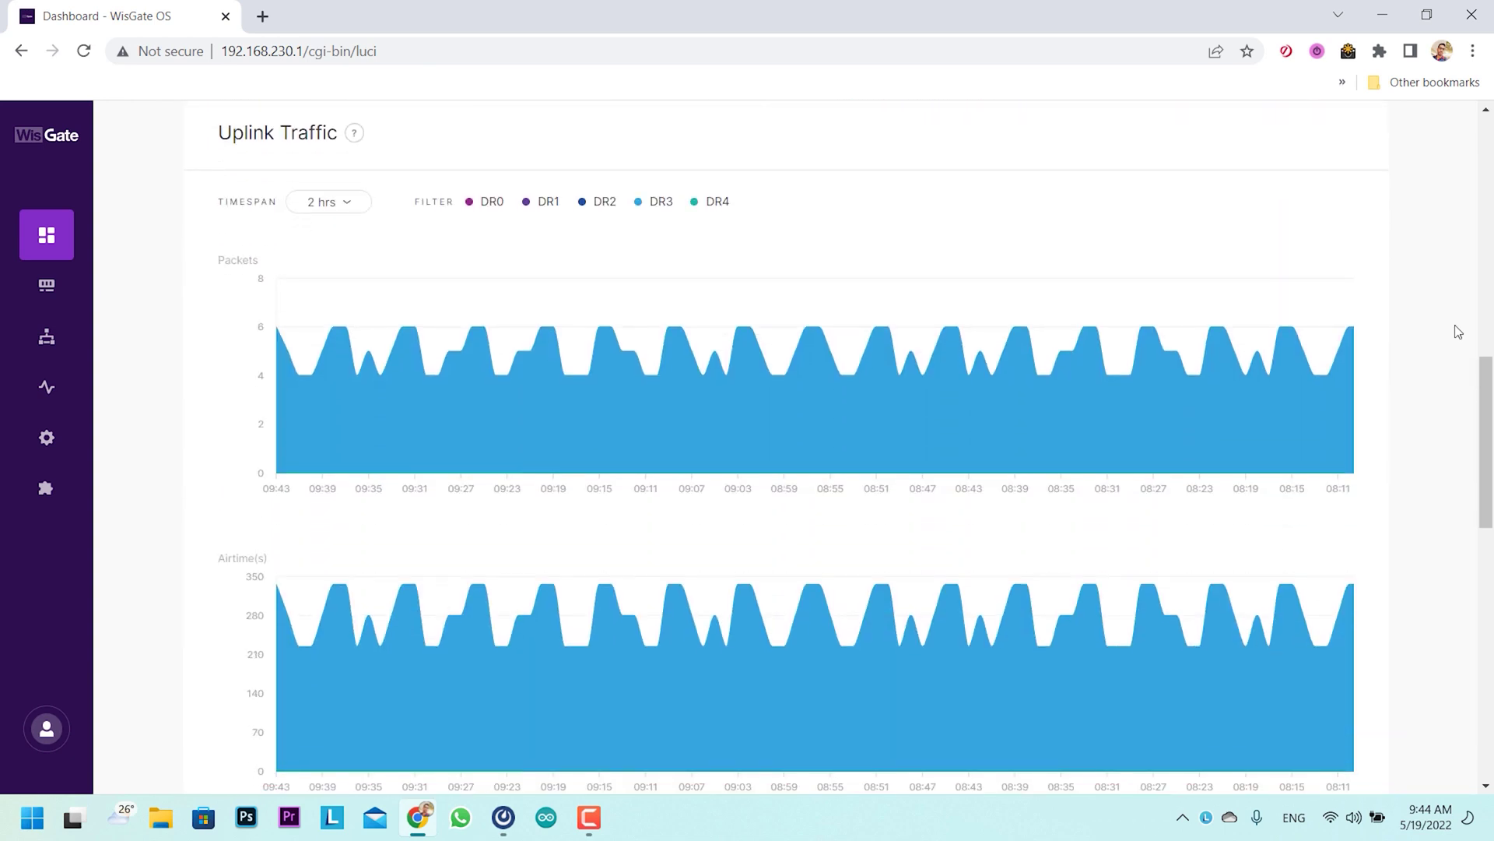
scroll(1458, 331, down, 5)
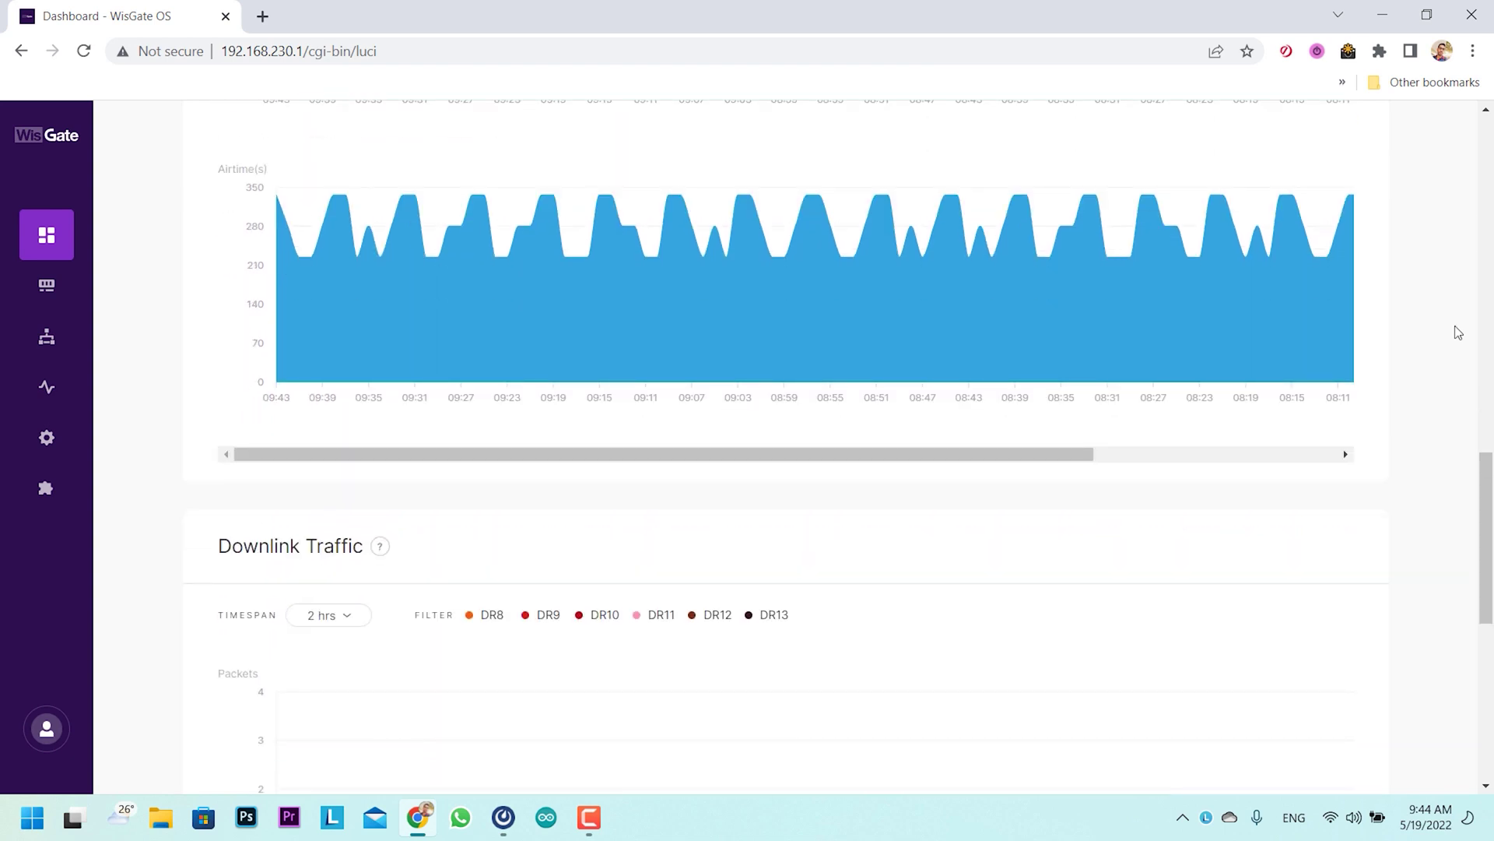
scroll(1458, 330, down, 4)
scroll(1458, 333, down, 4)
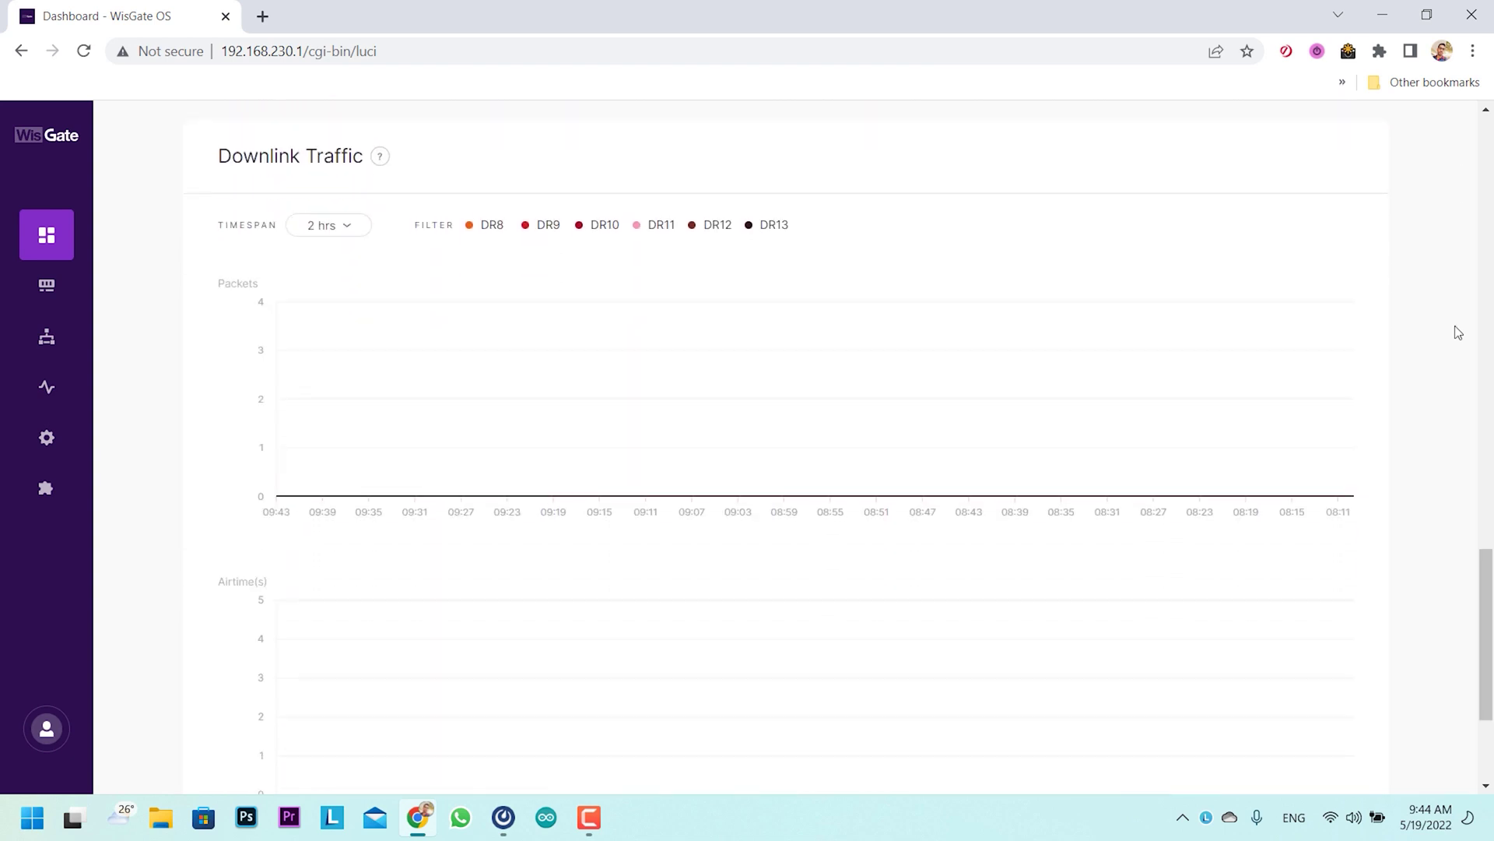
scroll(1446, 338, up, 12)
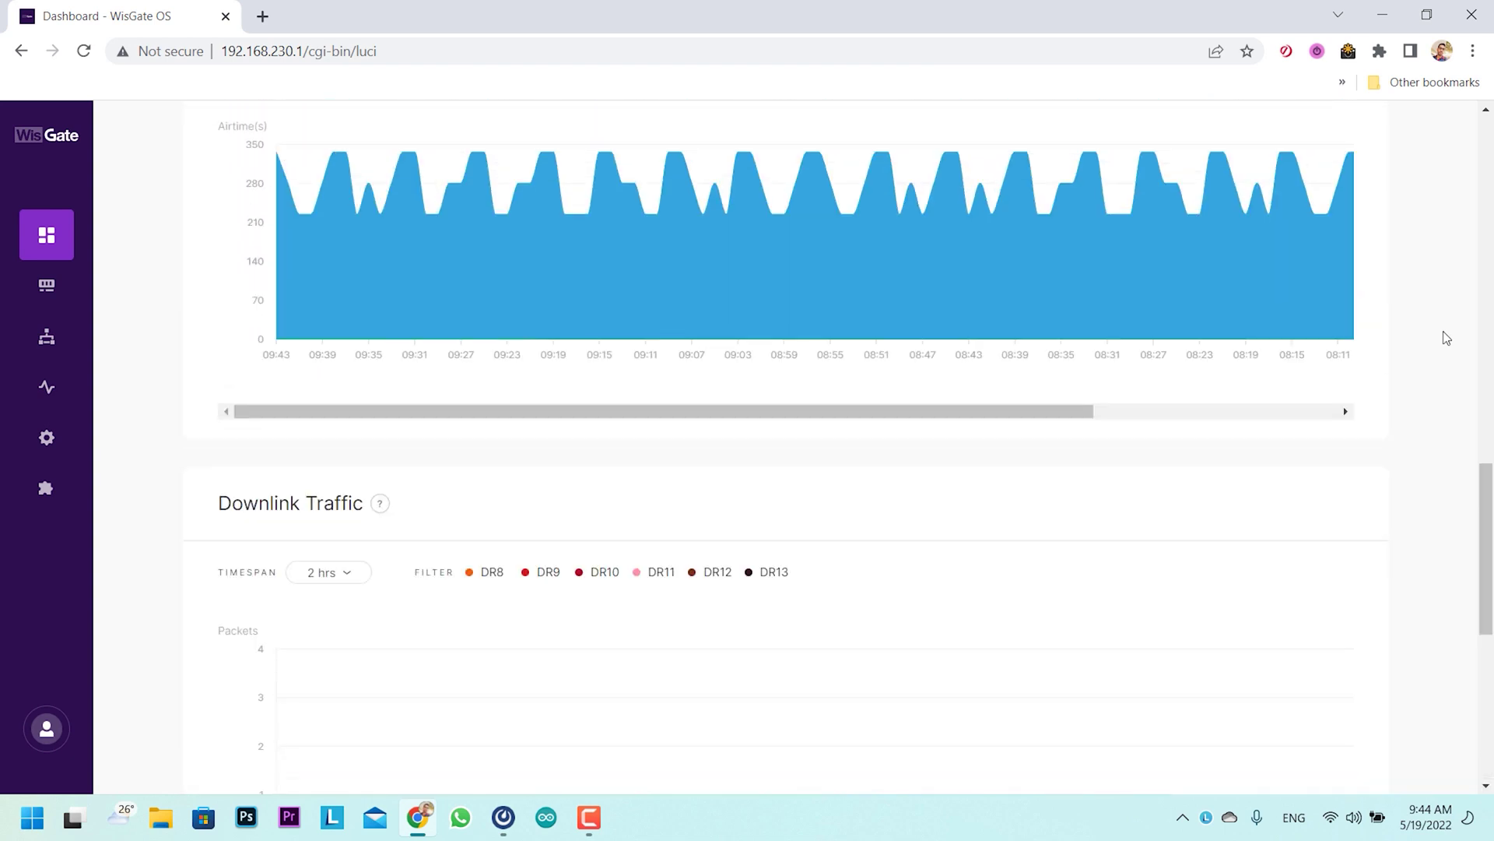
scroll(1446, 338, up, 9)
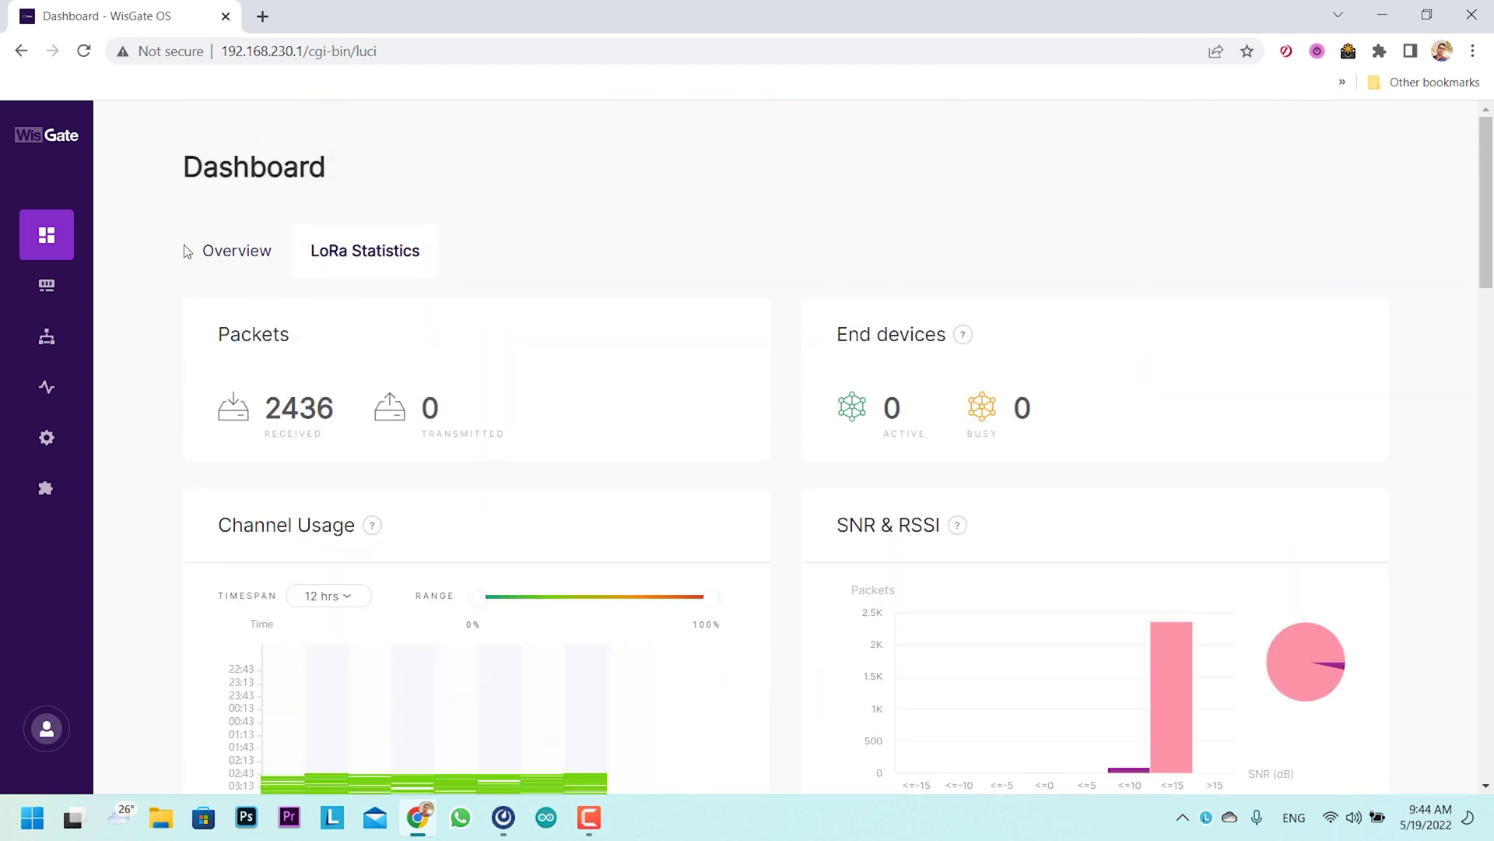
click(236, 254)
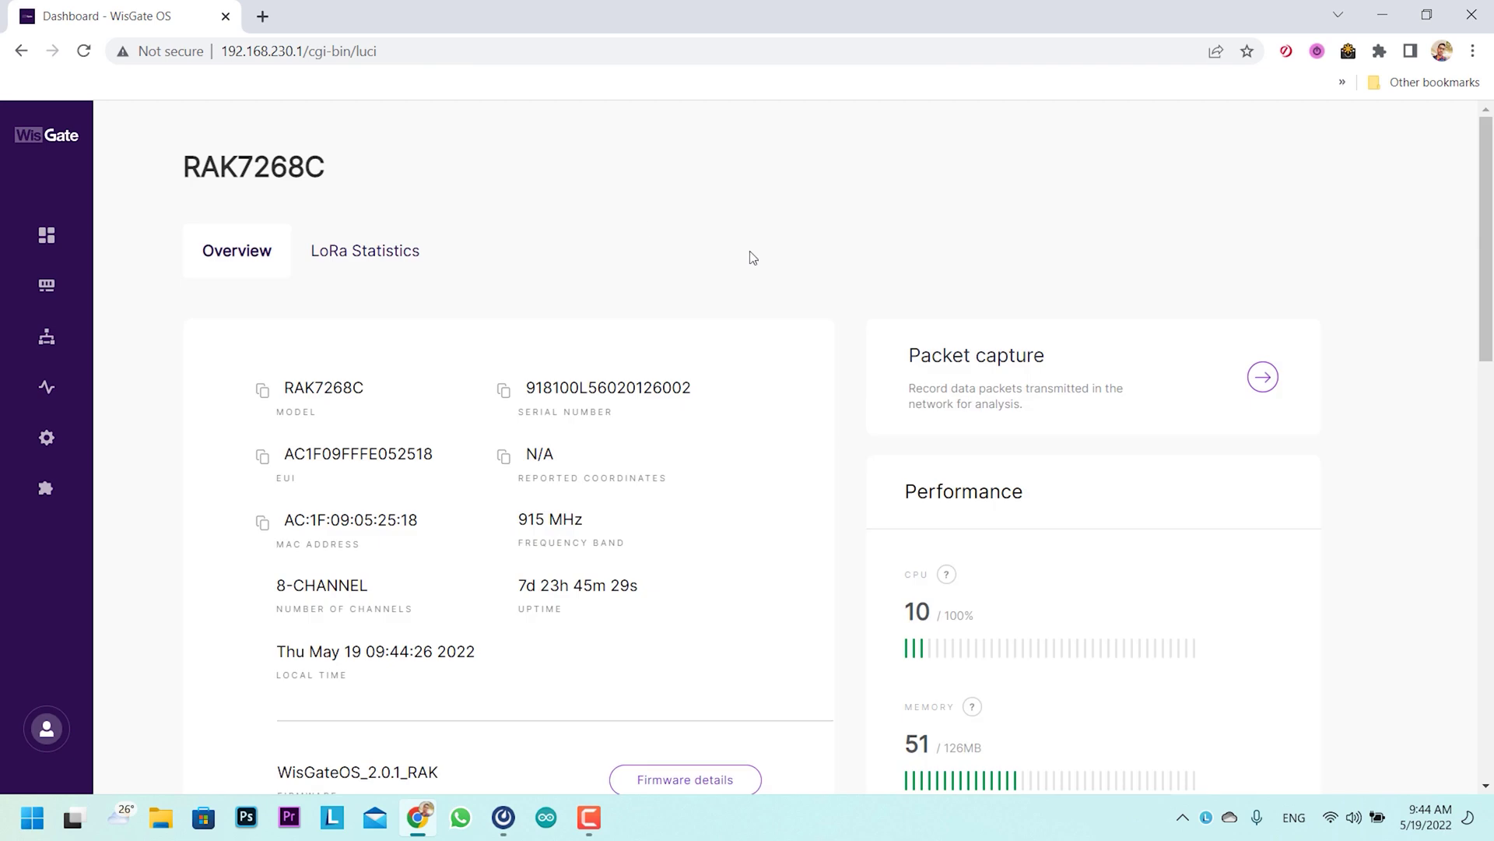
scroll(752, 258, down, 3)
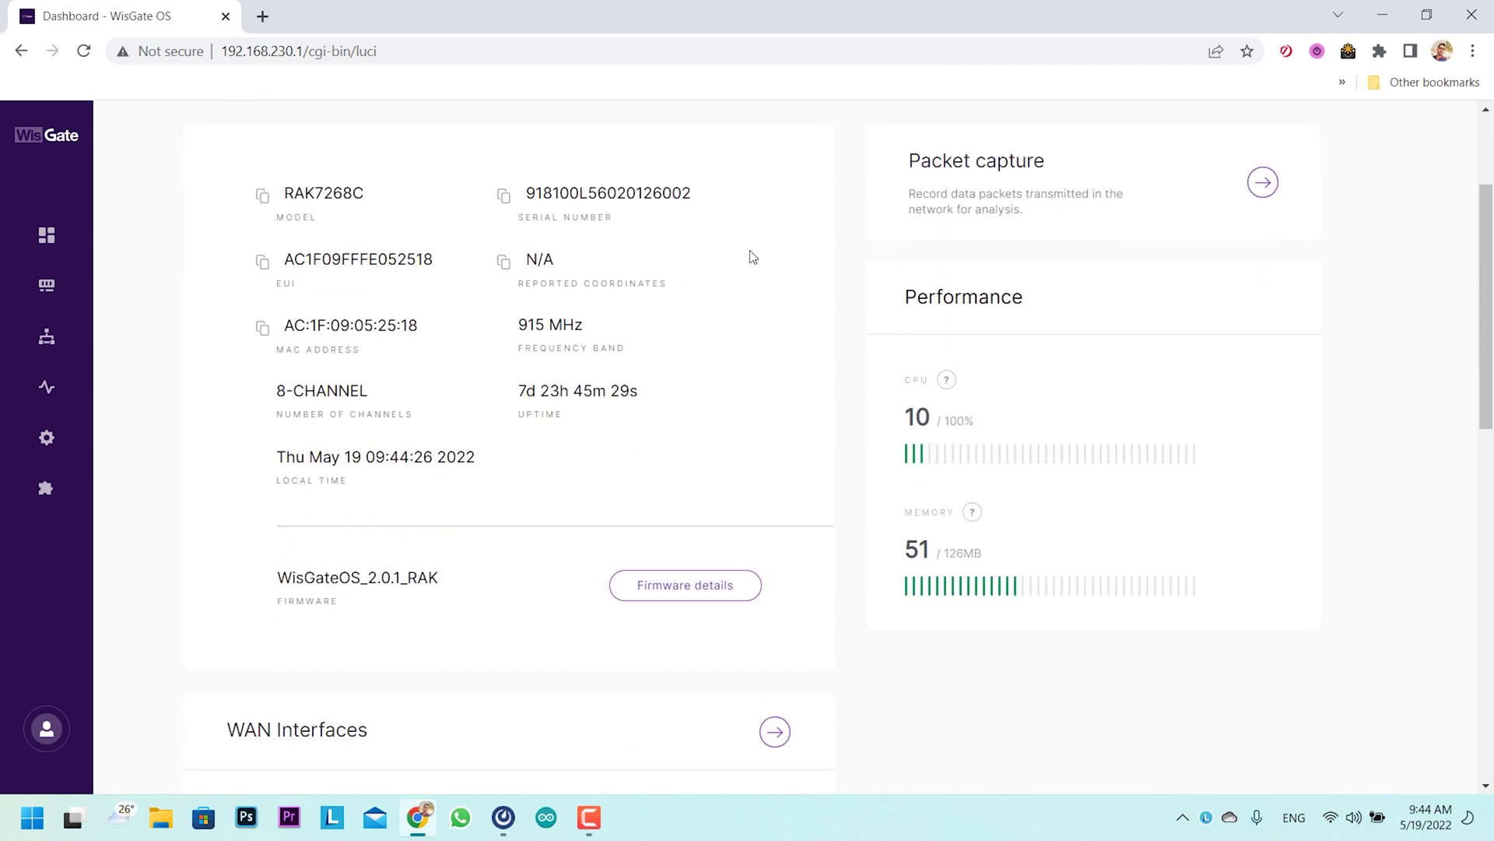
scroll(753, 257, down, 3)
scroll(753, 258, down, 3)
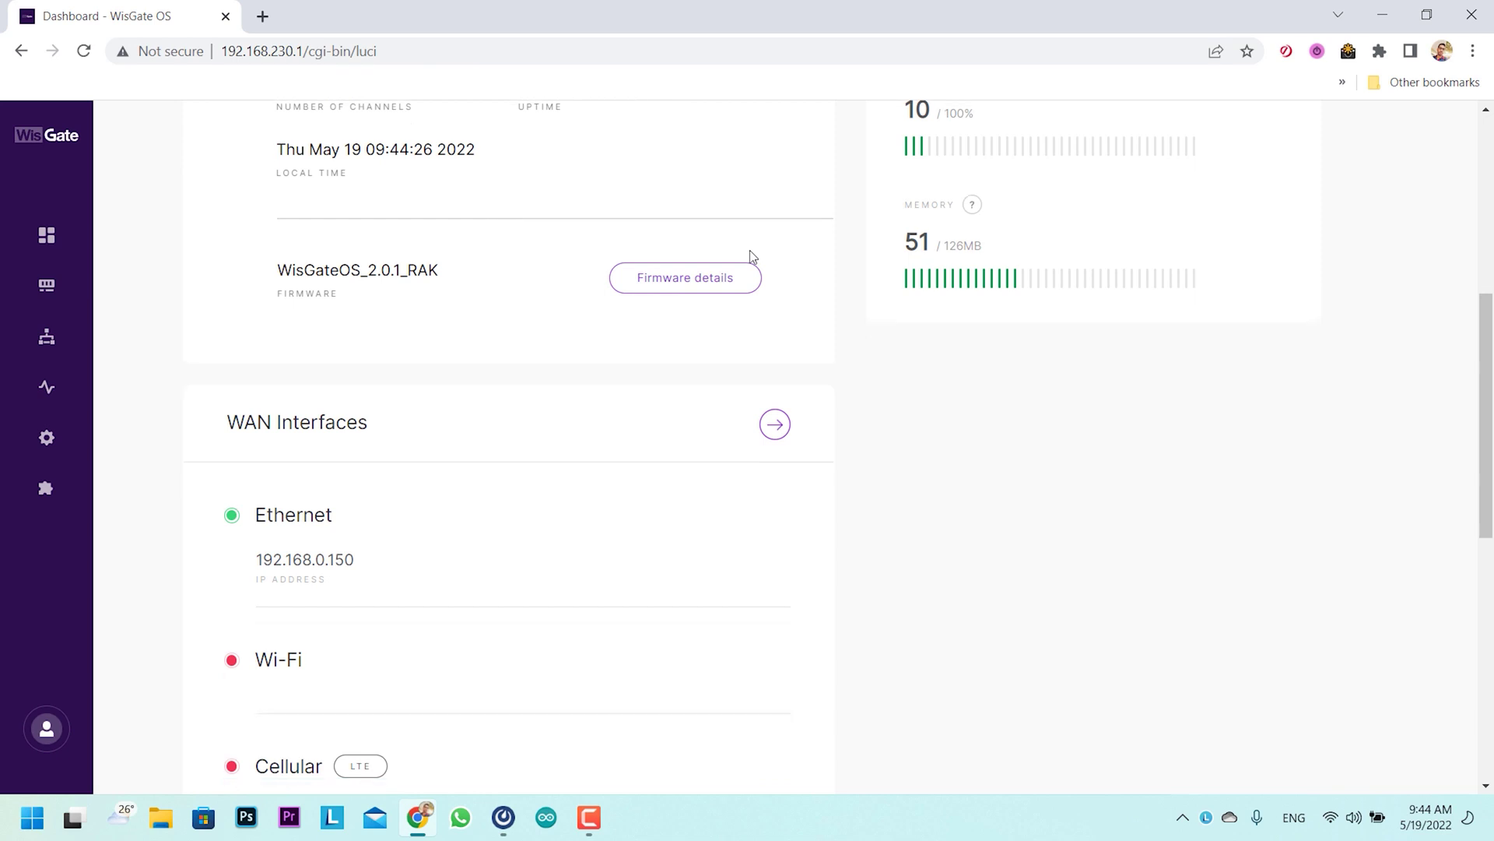
scroll(875, 320, down, 3)
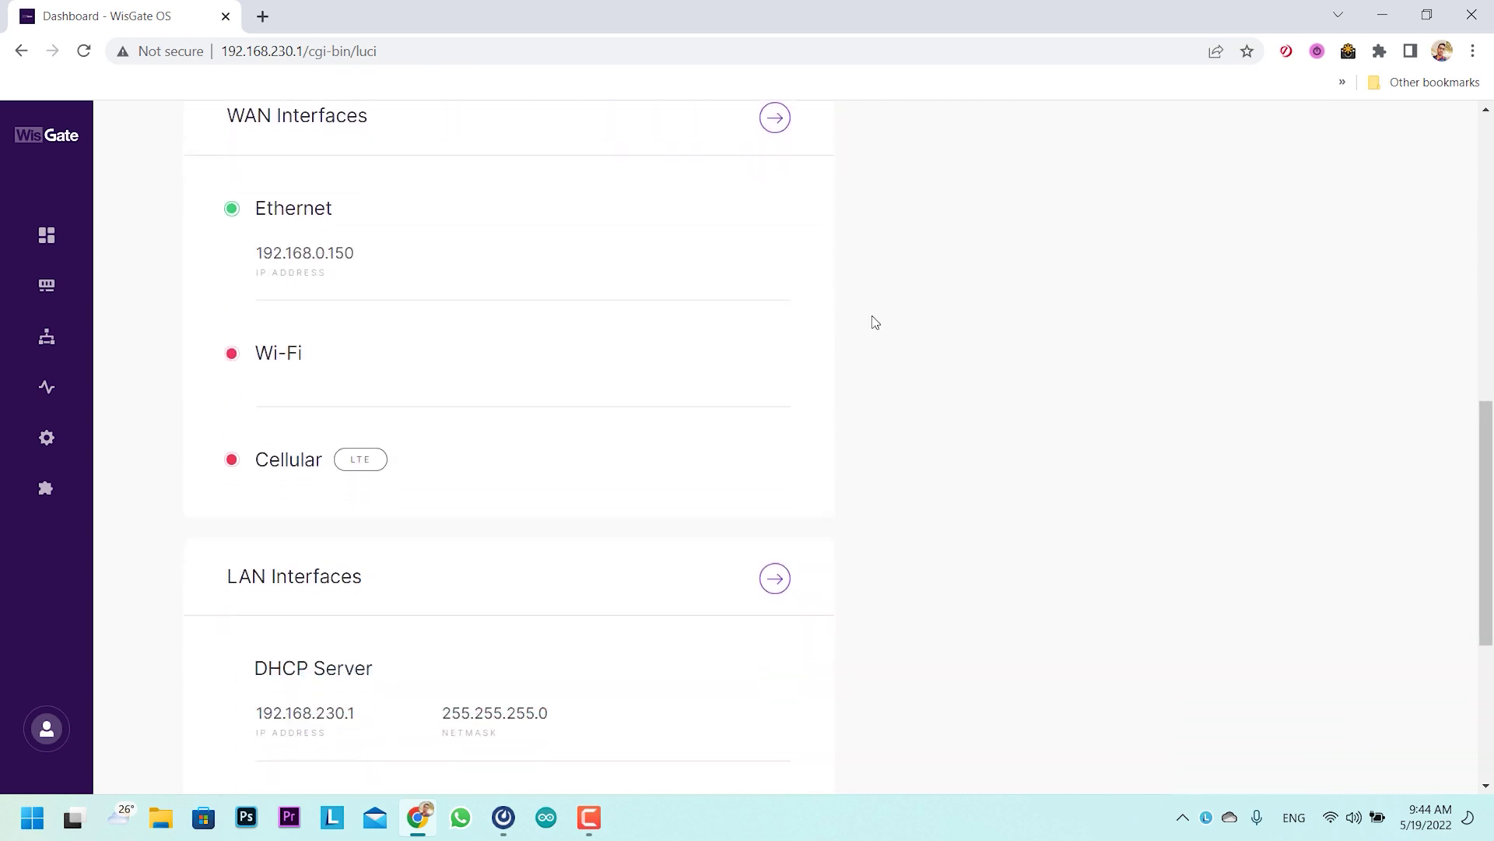
scroll(875, 321, up, 10)
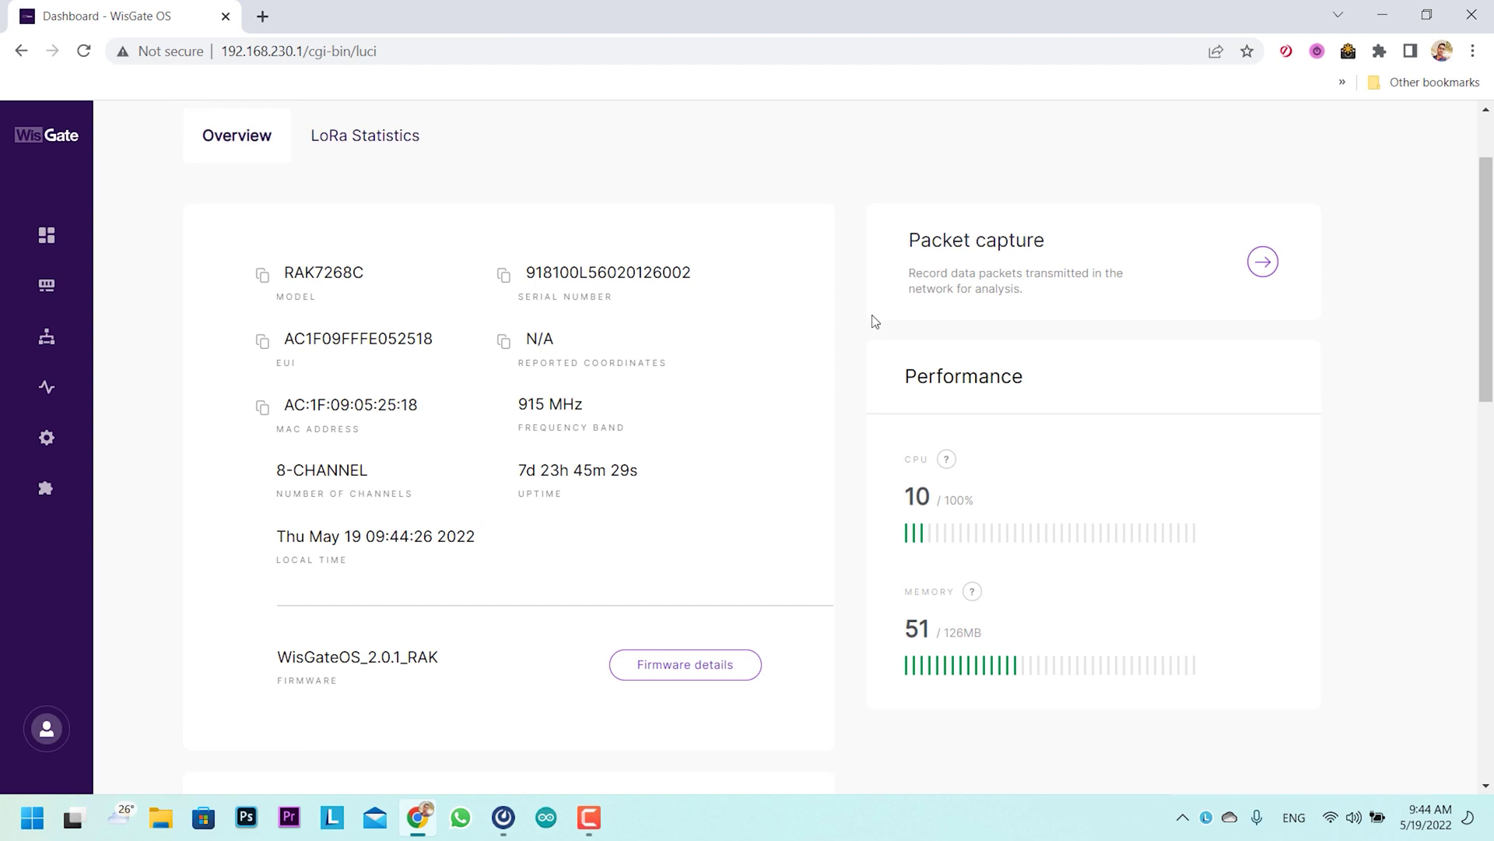
scroll(875, 321, up, 2)
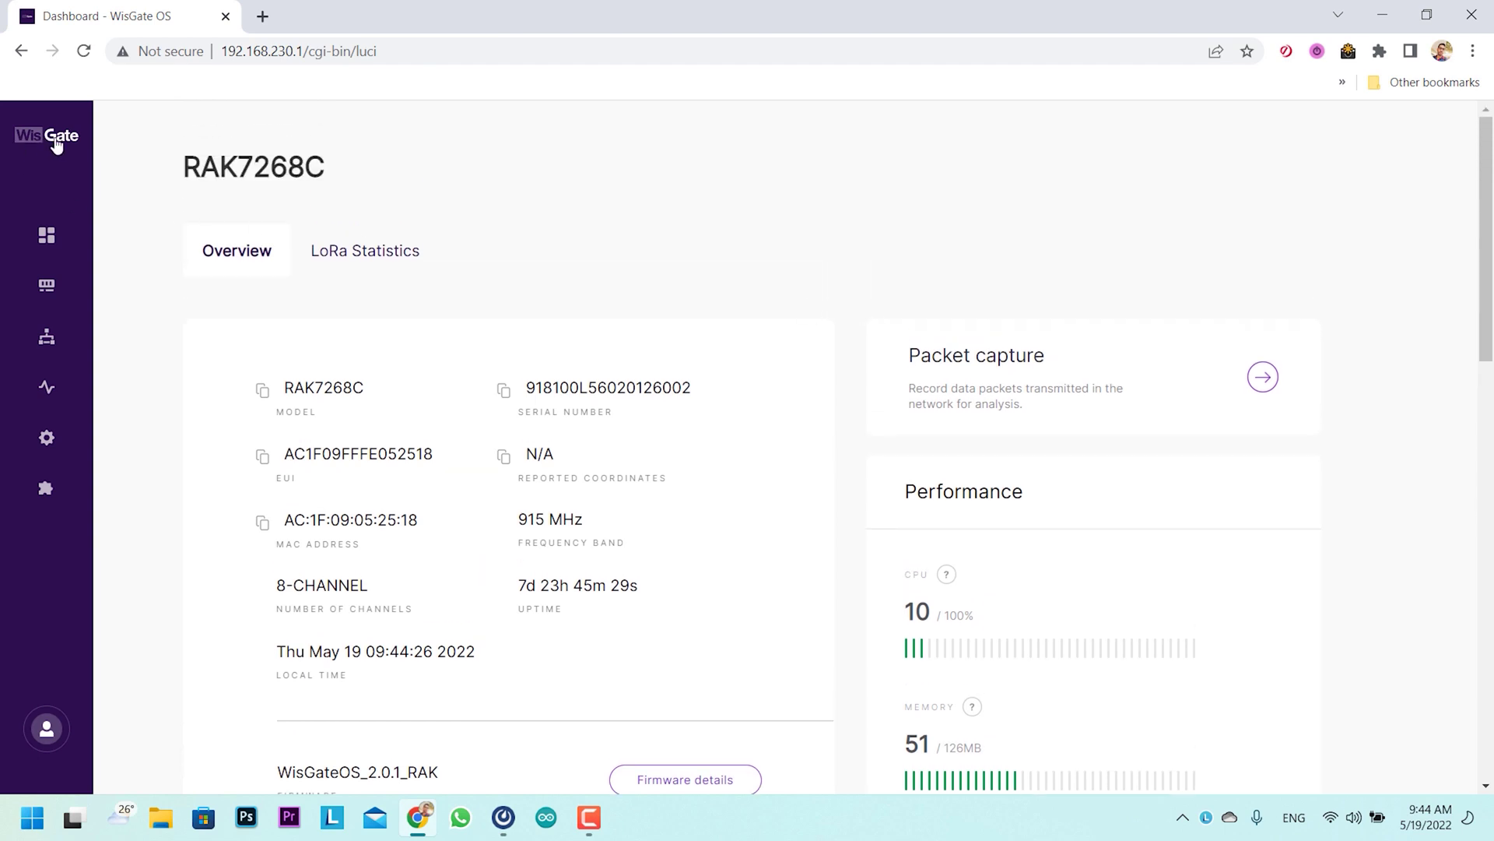
mouse_move(66, 148)
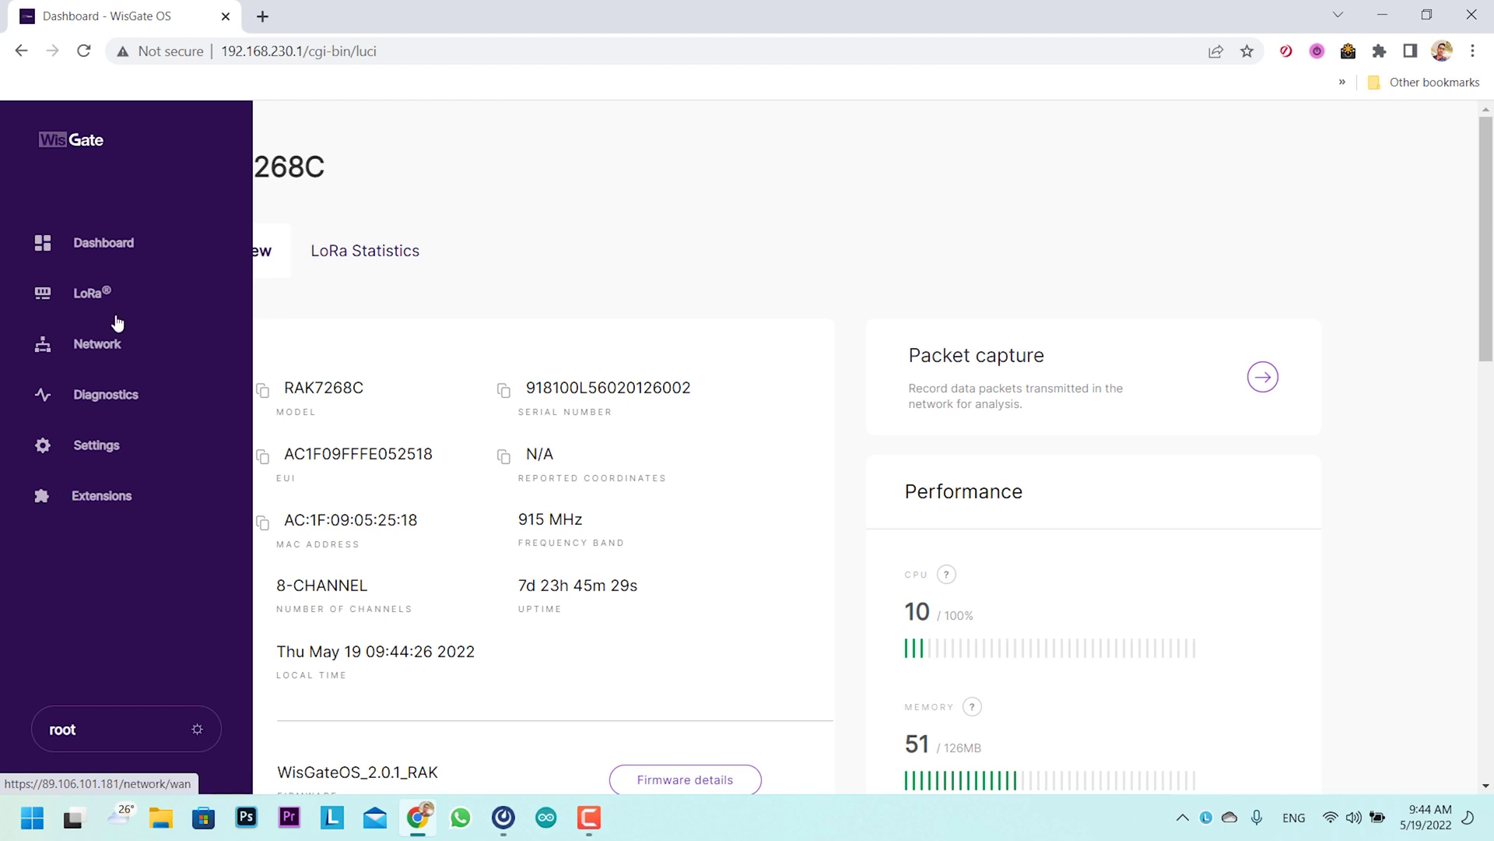
click(106, 240)
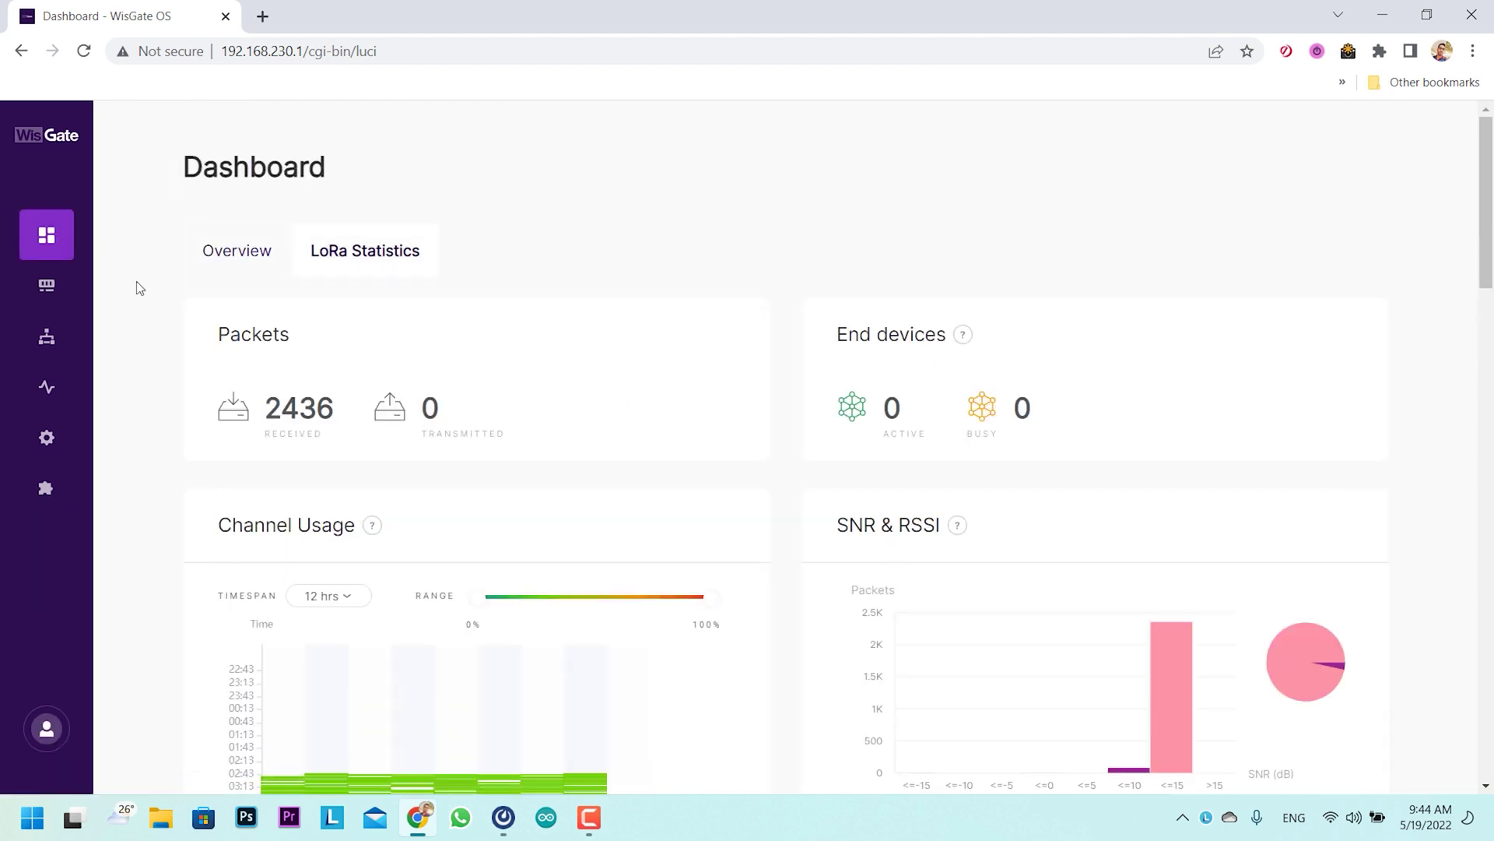
mouse_move(62, 265)
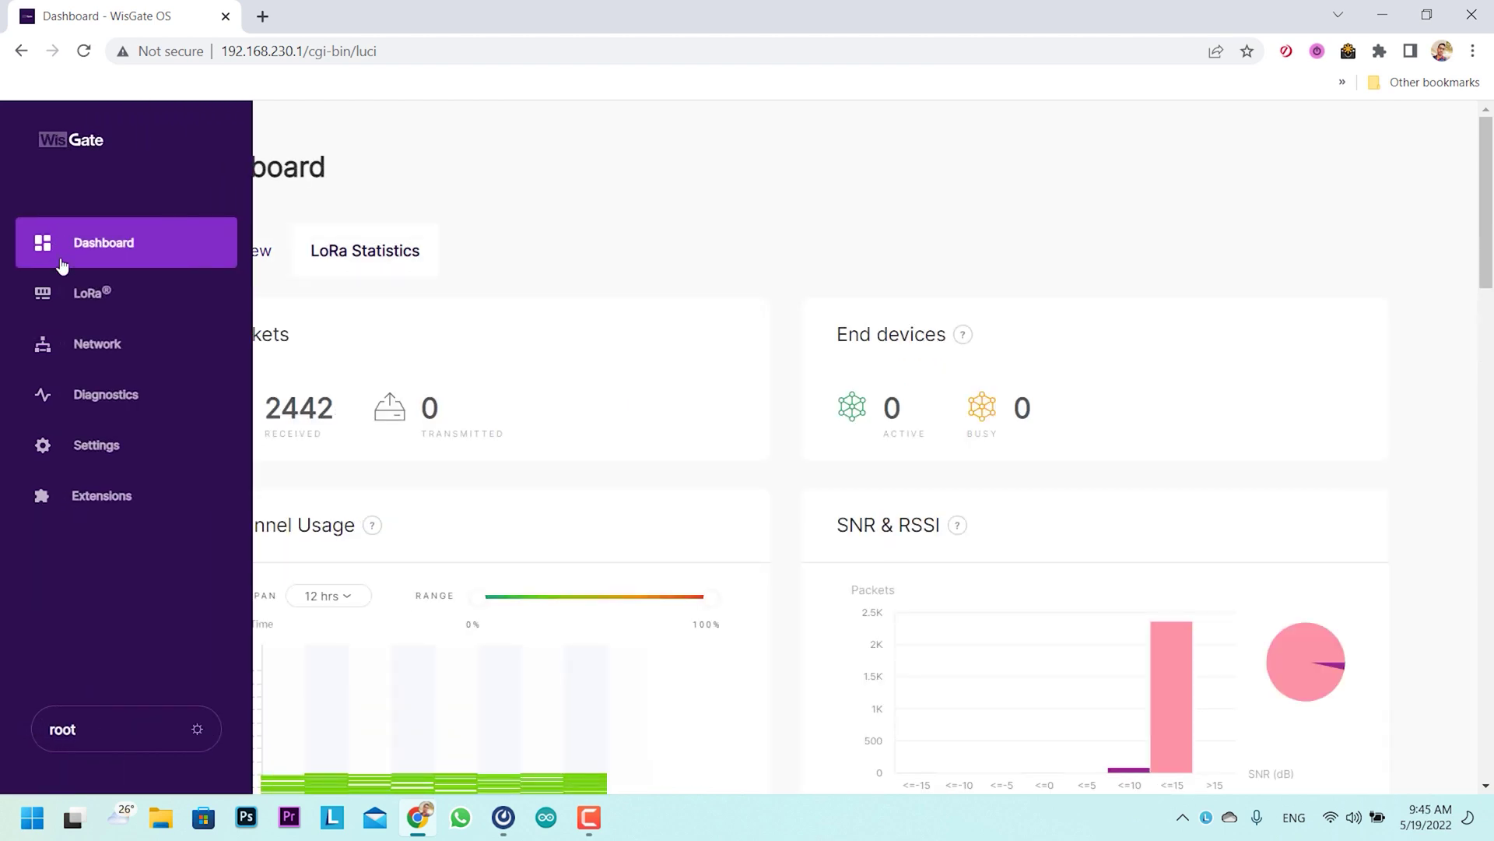
click(81, 302)
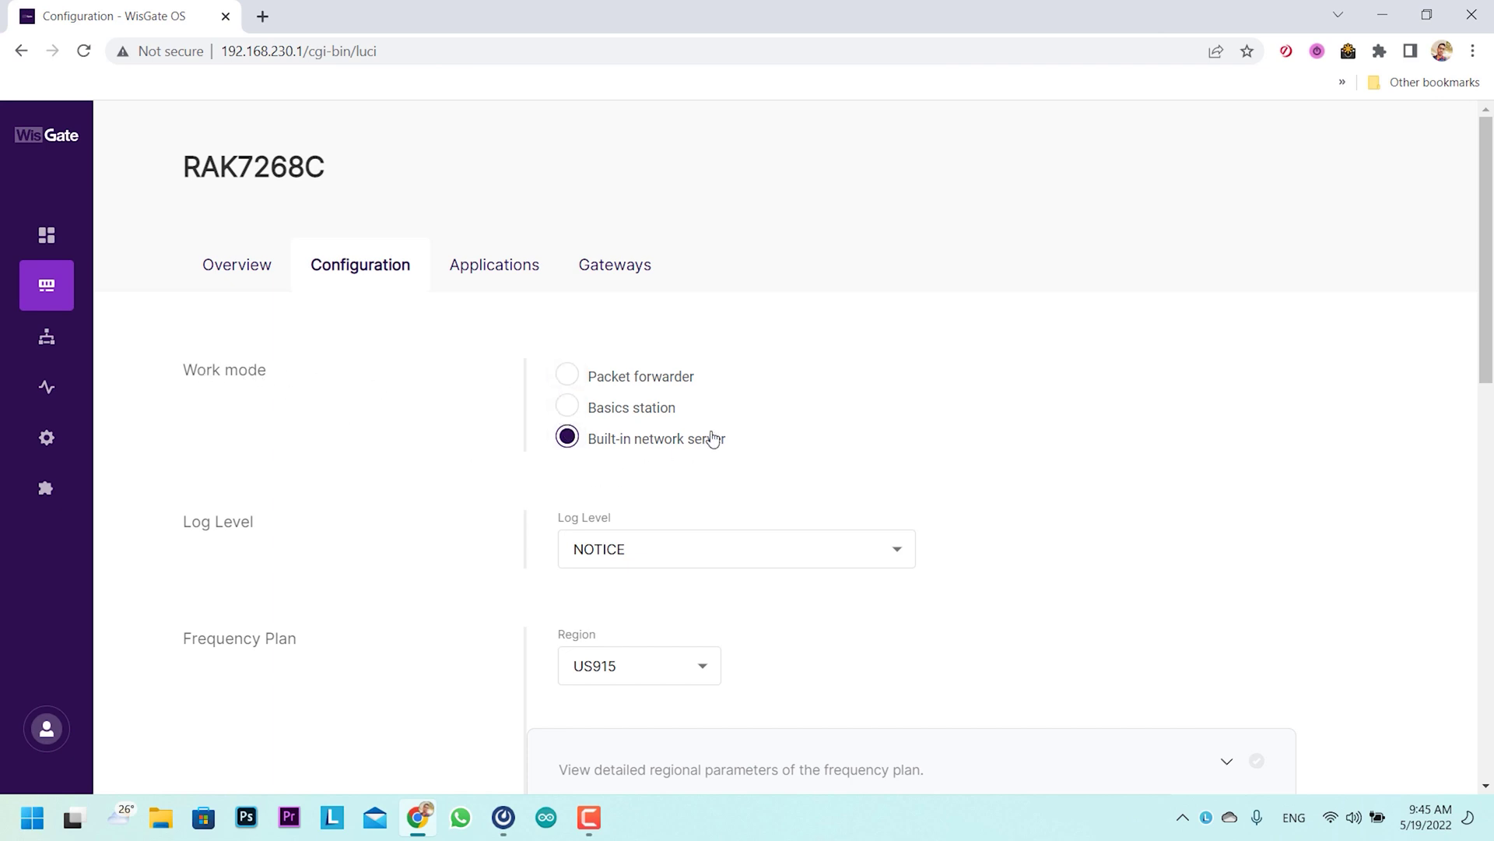
Step: Review the LoRa Configuration settings and open the Region frequency plan dropdown
scroll(713, 440, down, 1)
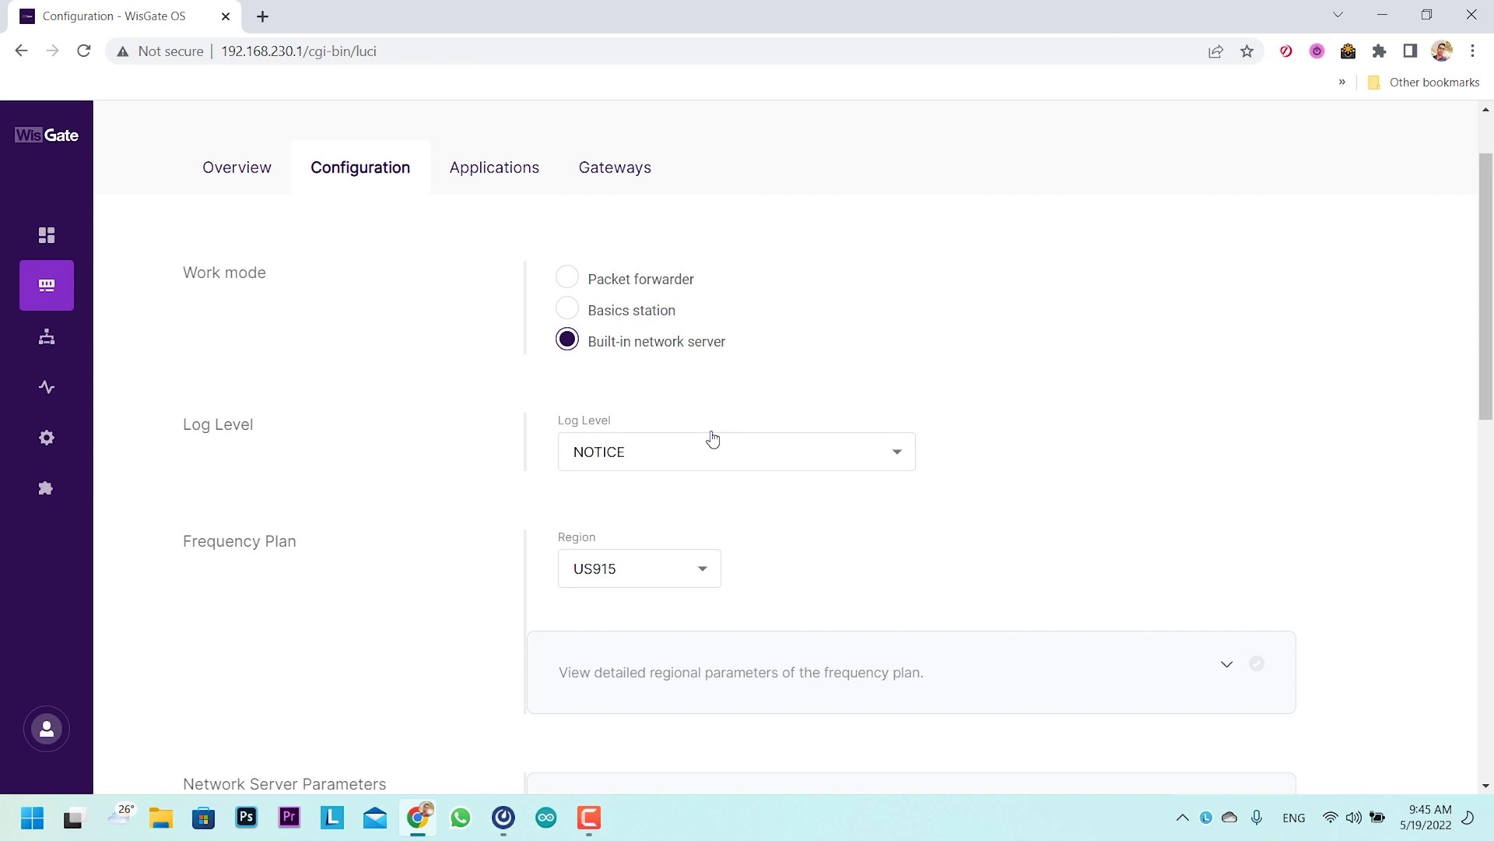
scroll(713, 440, down, 1)
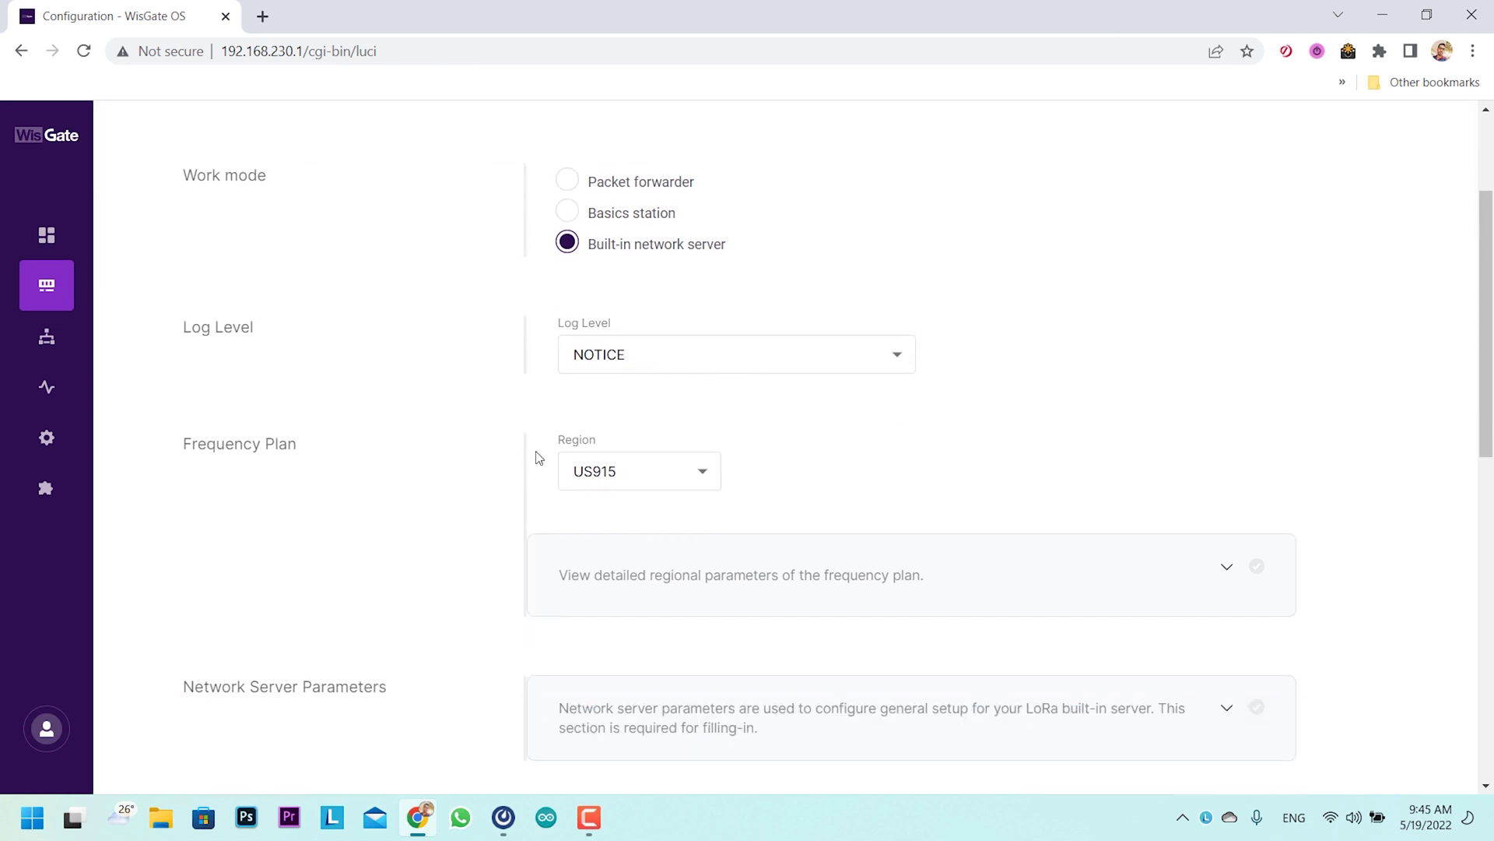
click(688, 478)
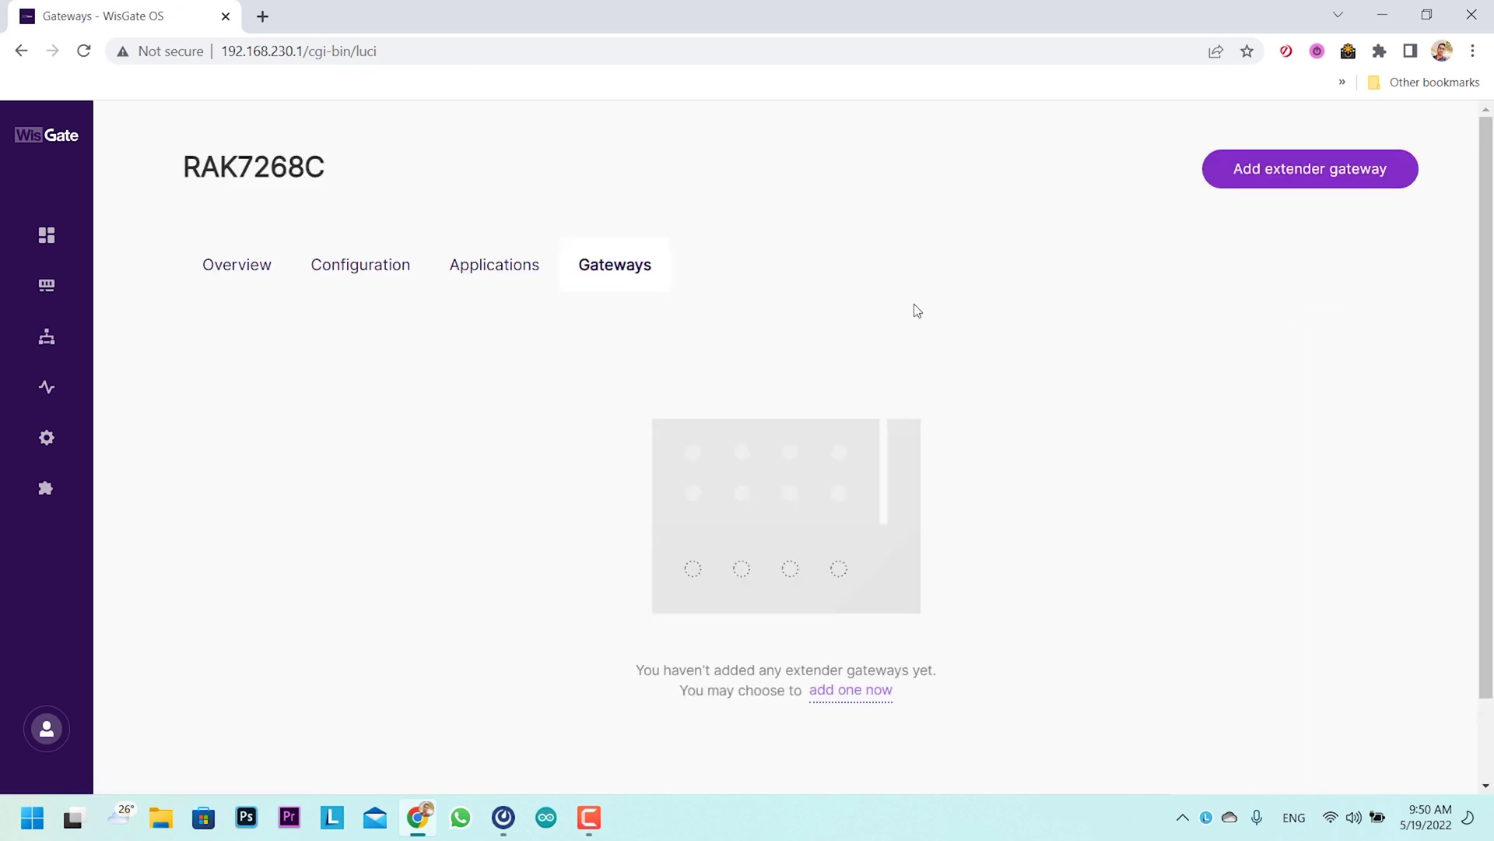
Step: Show the RAK7268C Overview tab with its SNR & RSSI, Traffic History and DataRate charts
scroll(931, 306, down, 2)
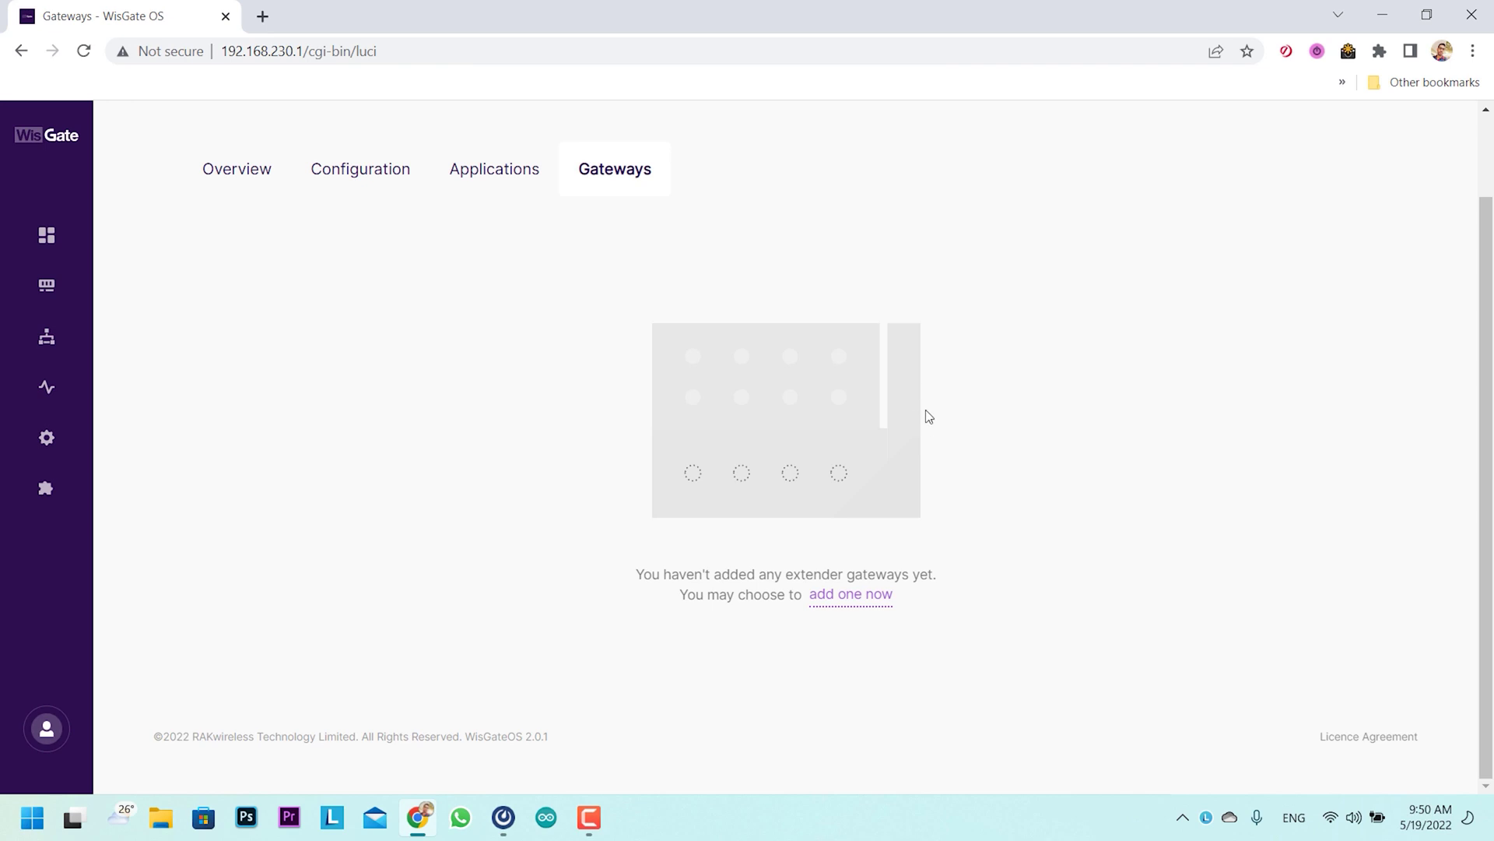
scroll(944, 408, up, 2)
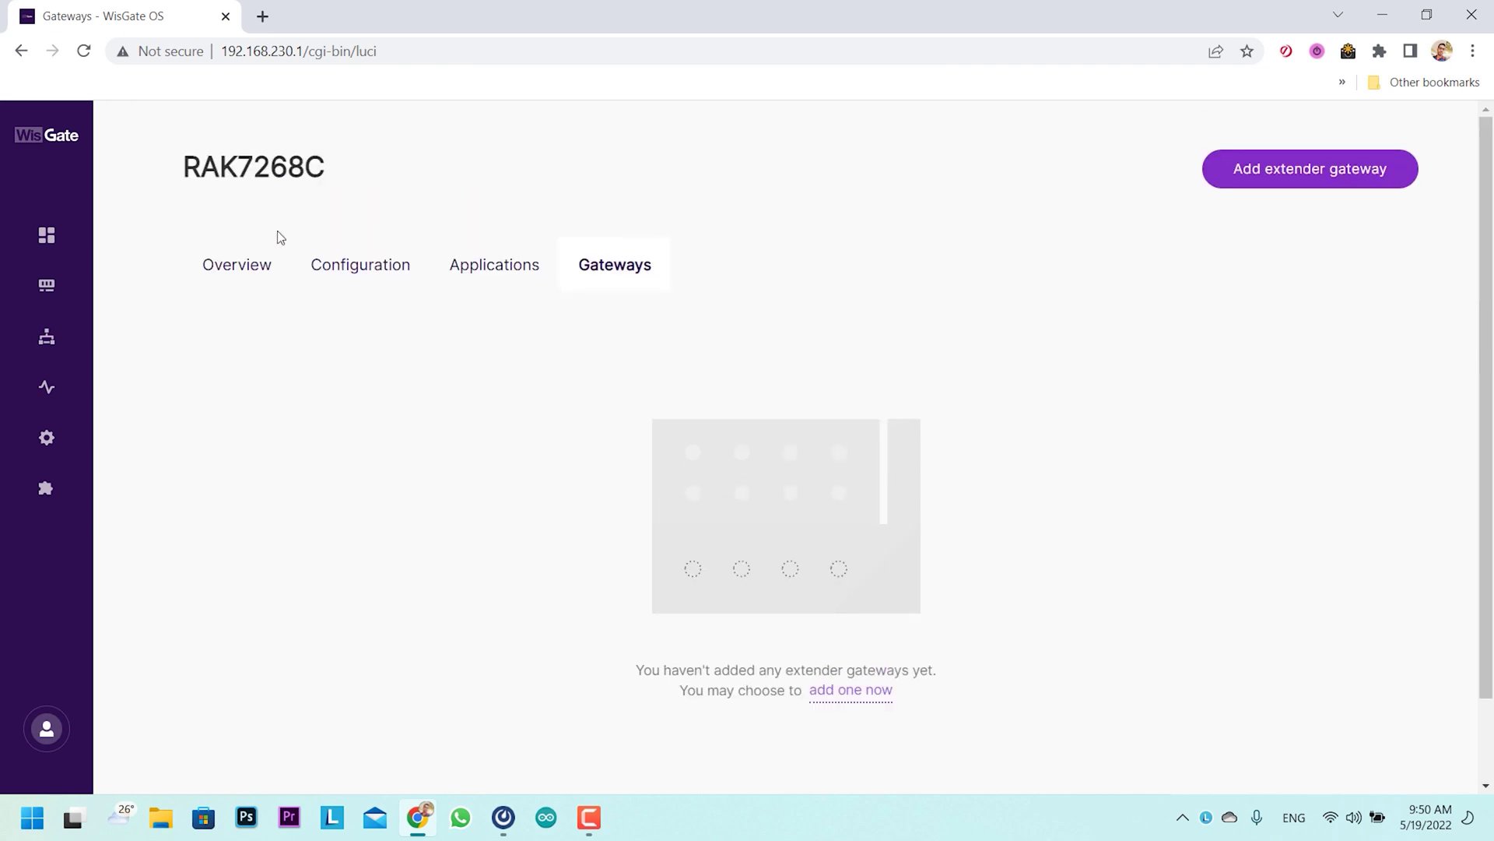
click(269, 266)
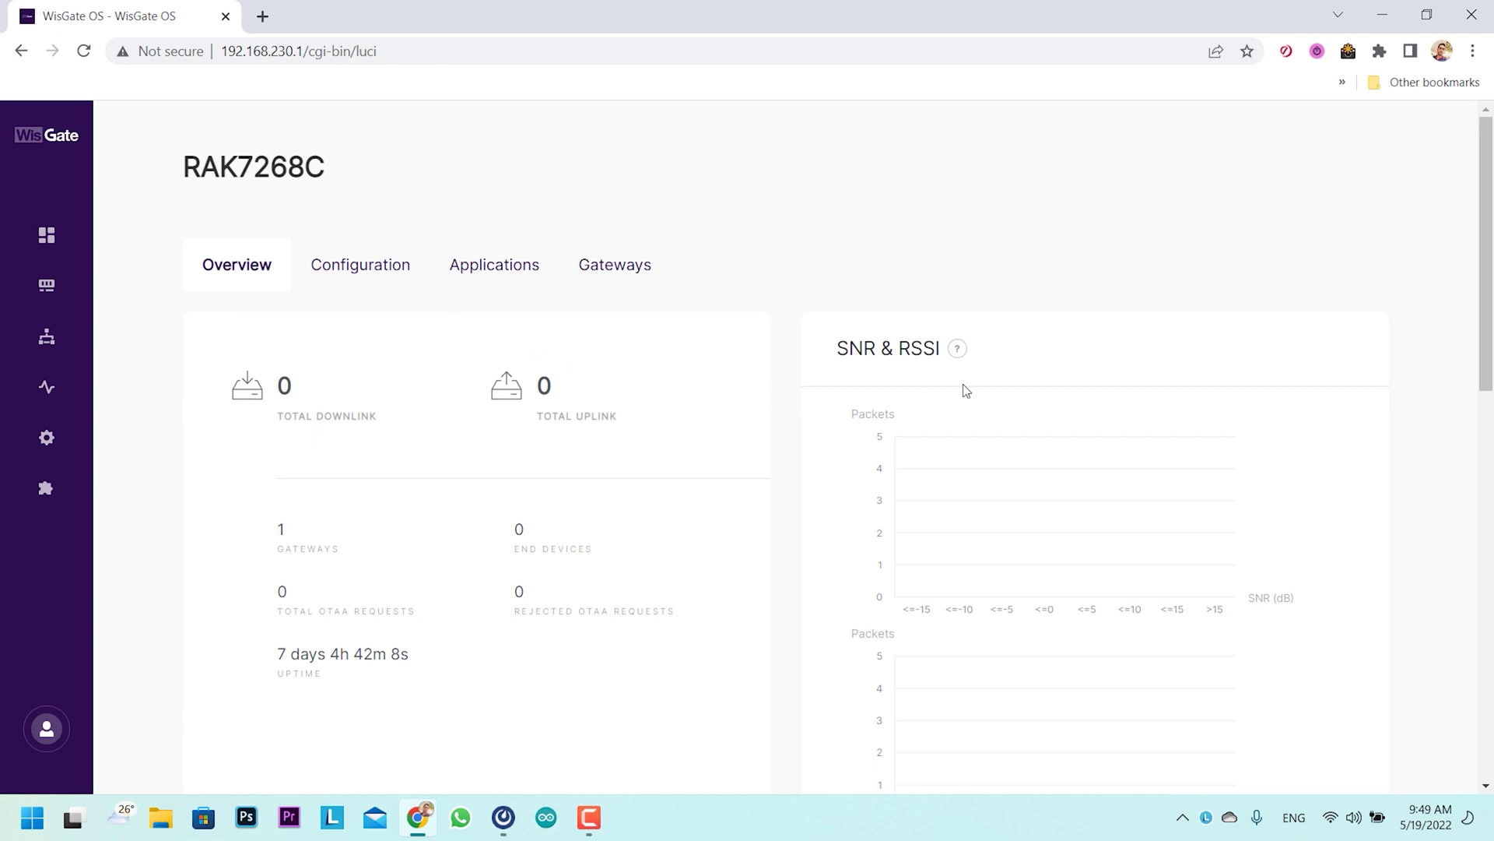
scroll(907, 346, down, 7)
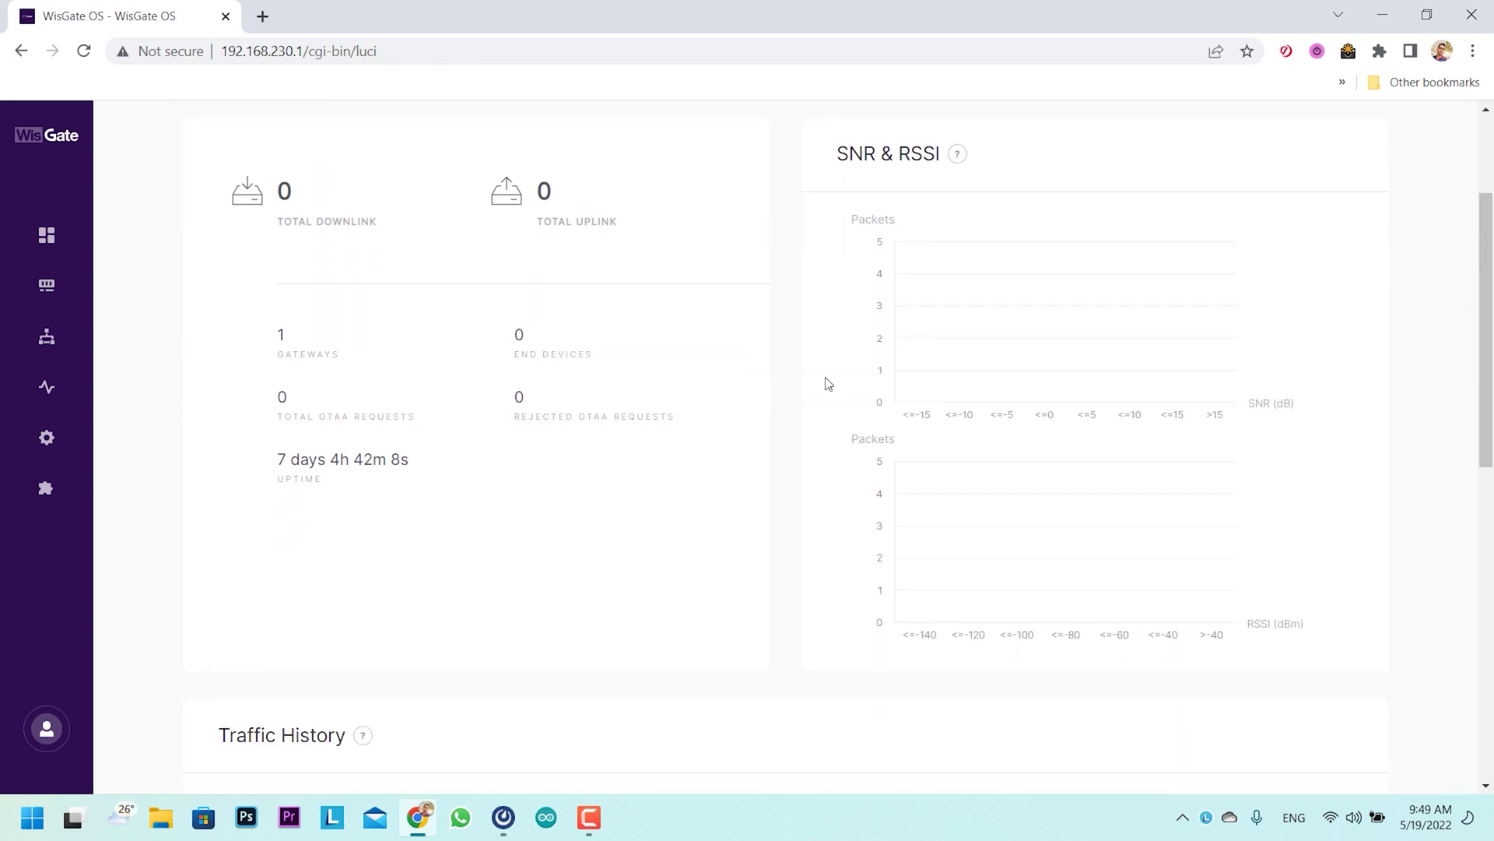
scroll(814, 390, down, 5)
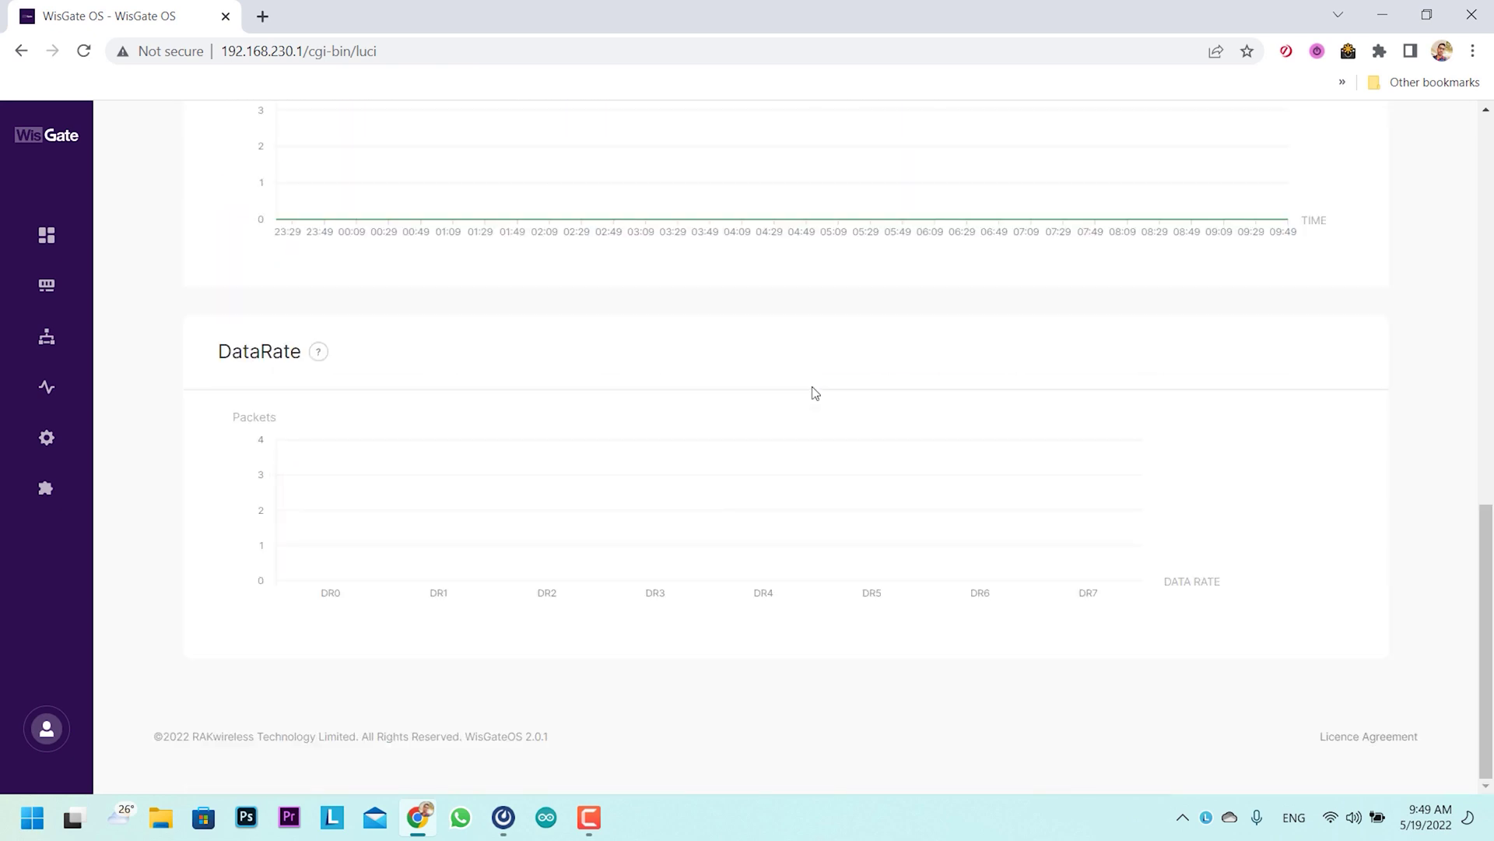
scroll(814, 391, up, 9)
scroll(813, 389, up, 5)
Step: Inspect the primary Ethernet connection details on the Network page's WAN tab
click(45, 339)
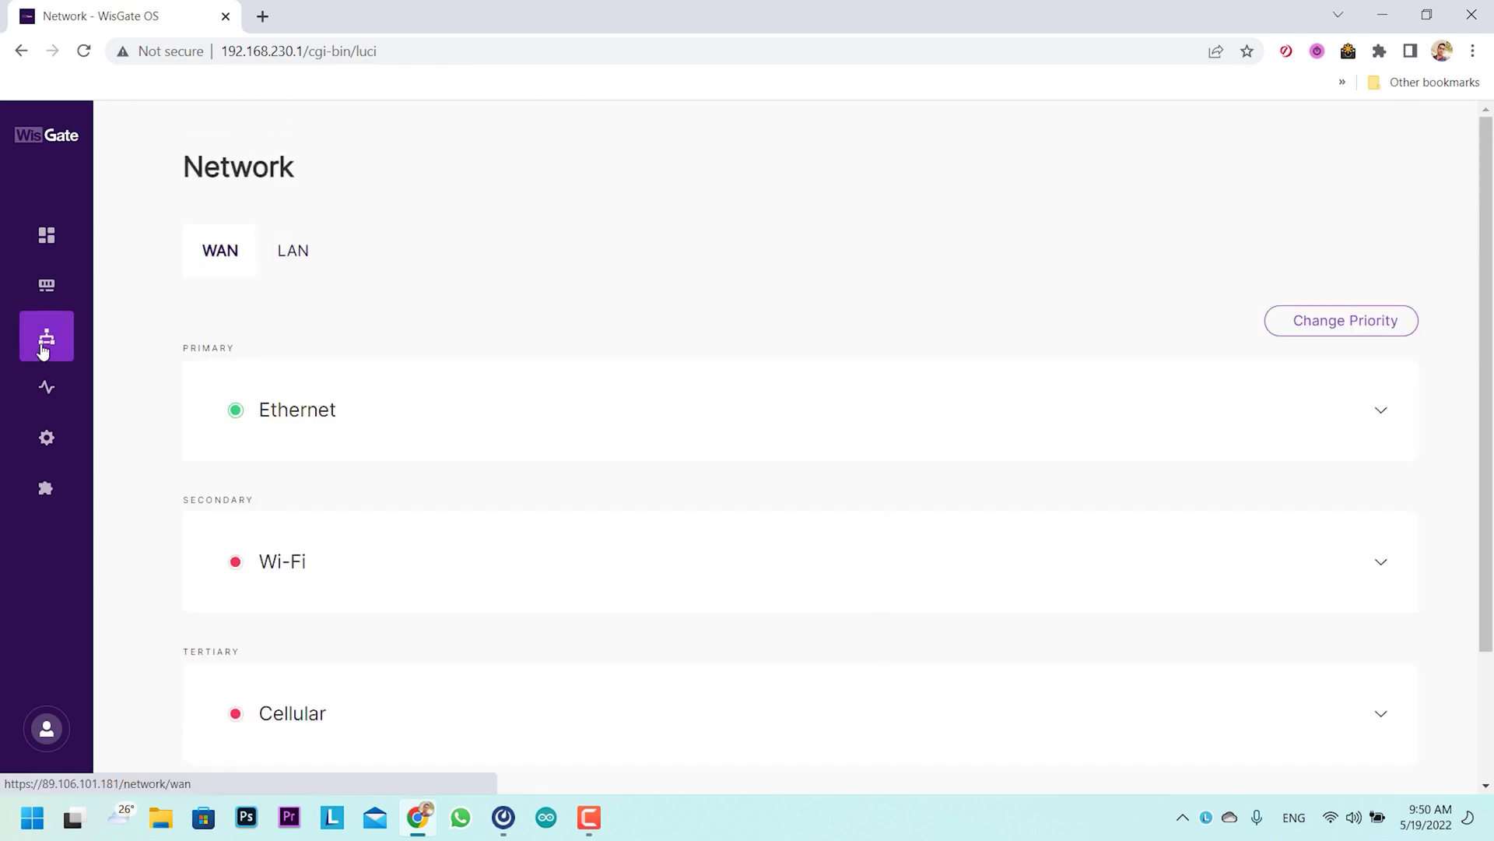
scroll(853, 393, down, 3)
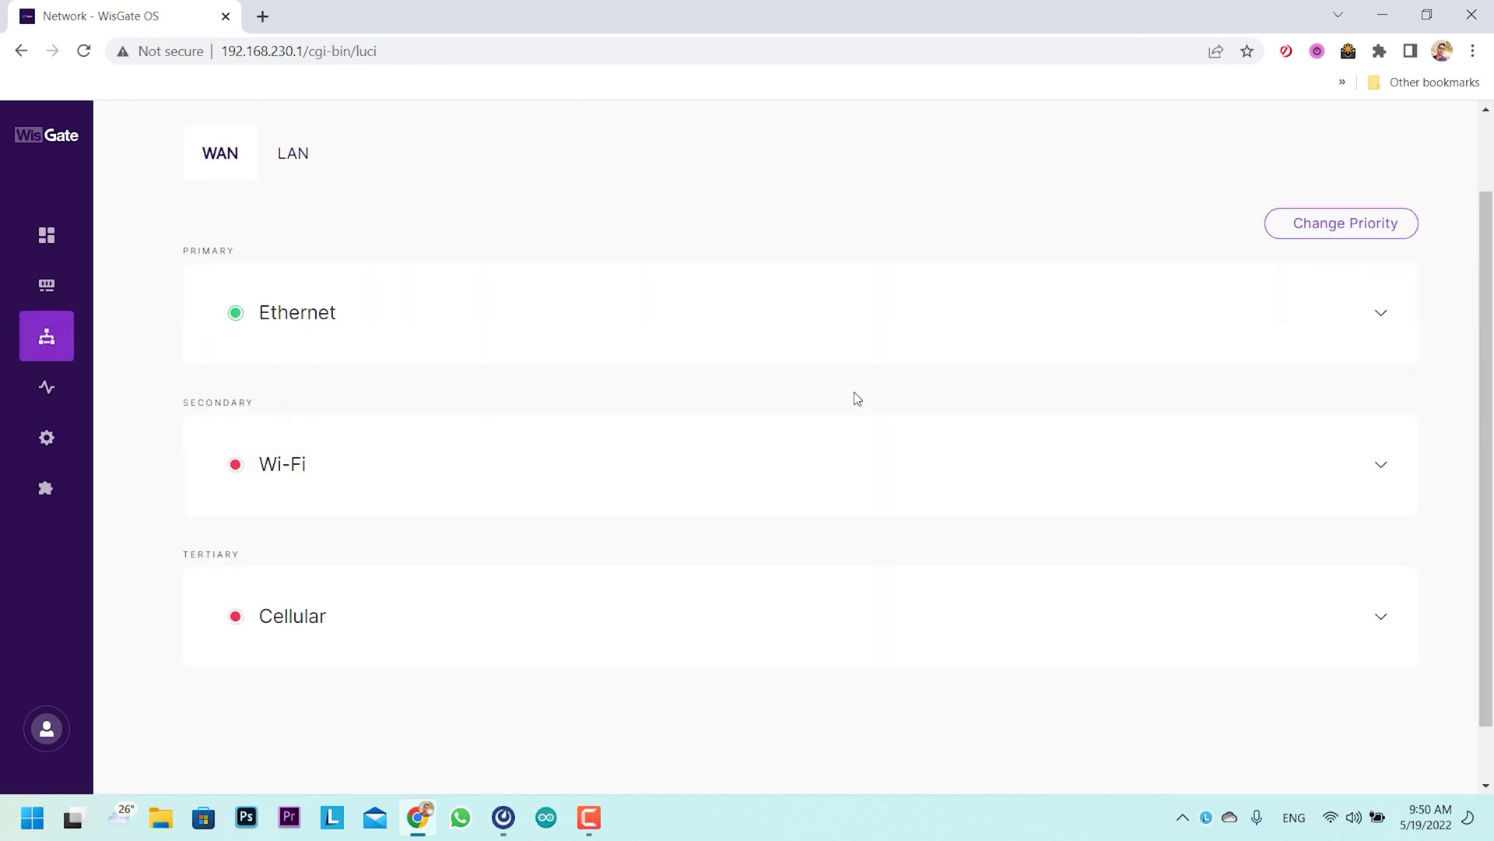
scroll(862, 442, up, 3)
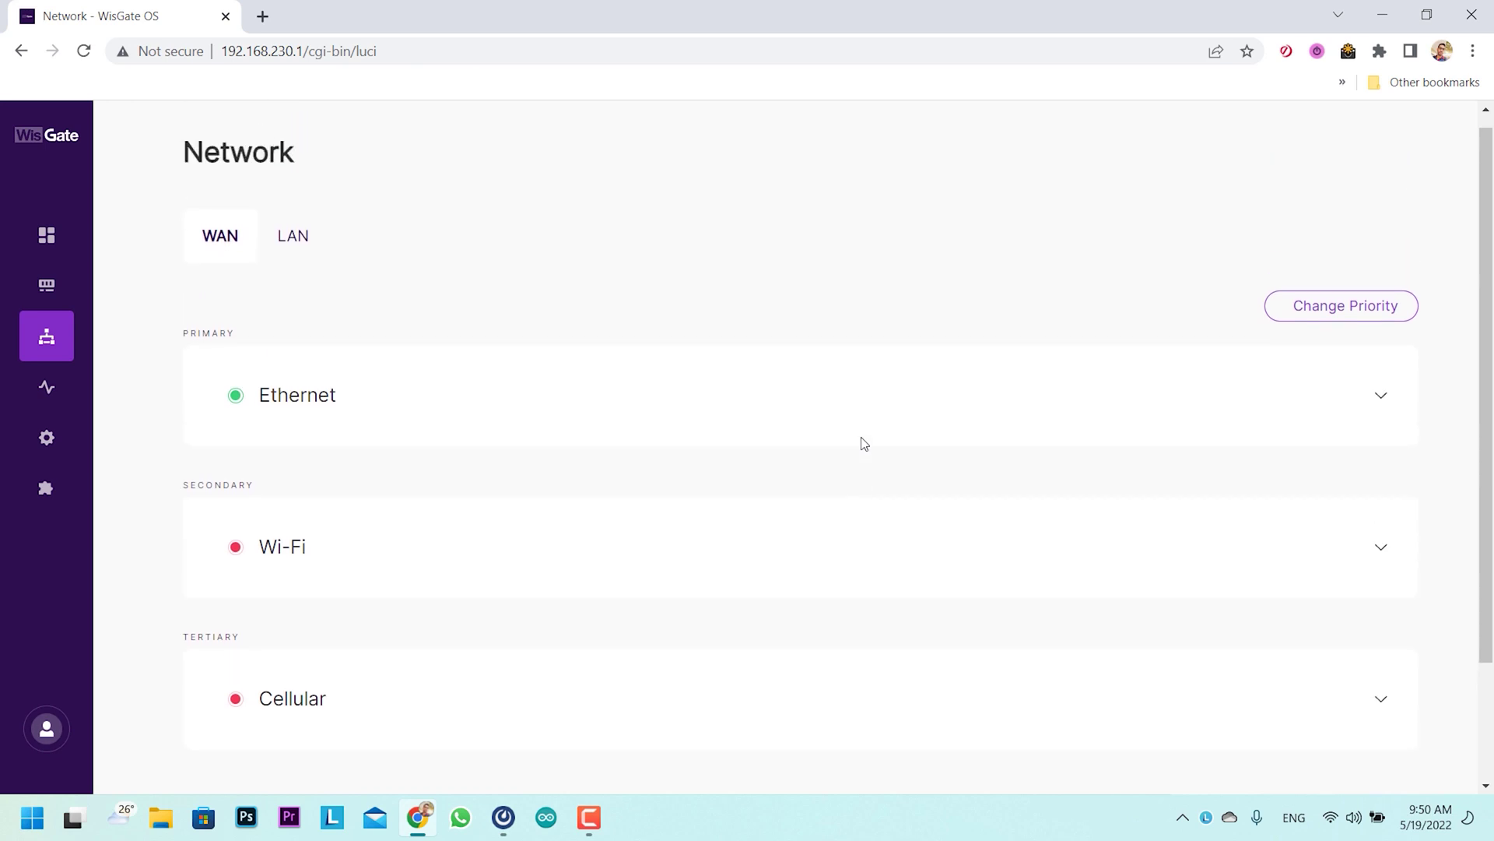
click(1382, 412)
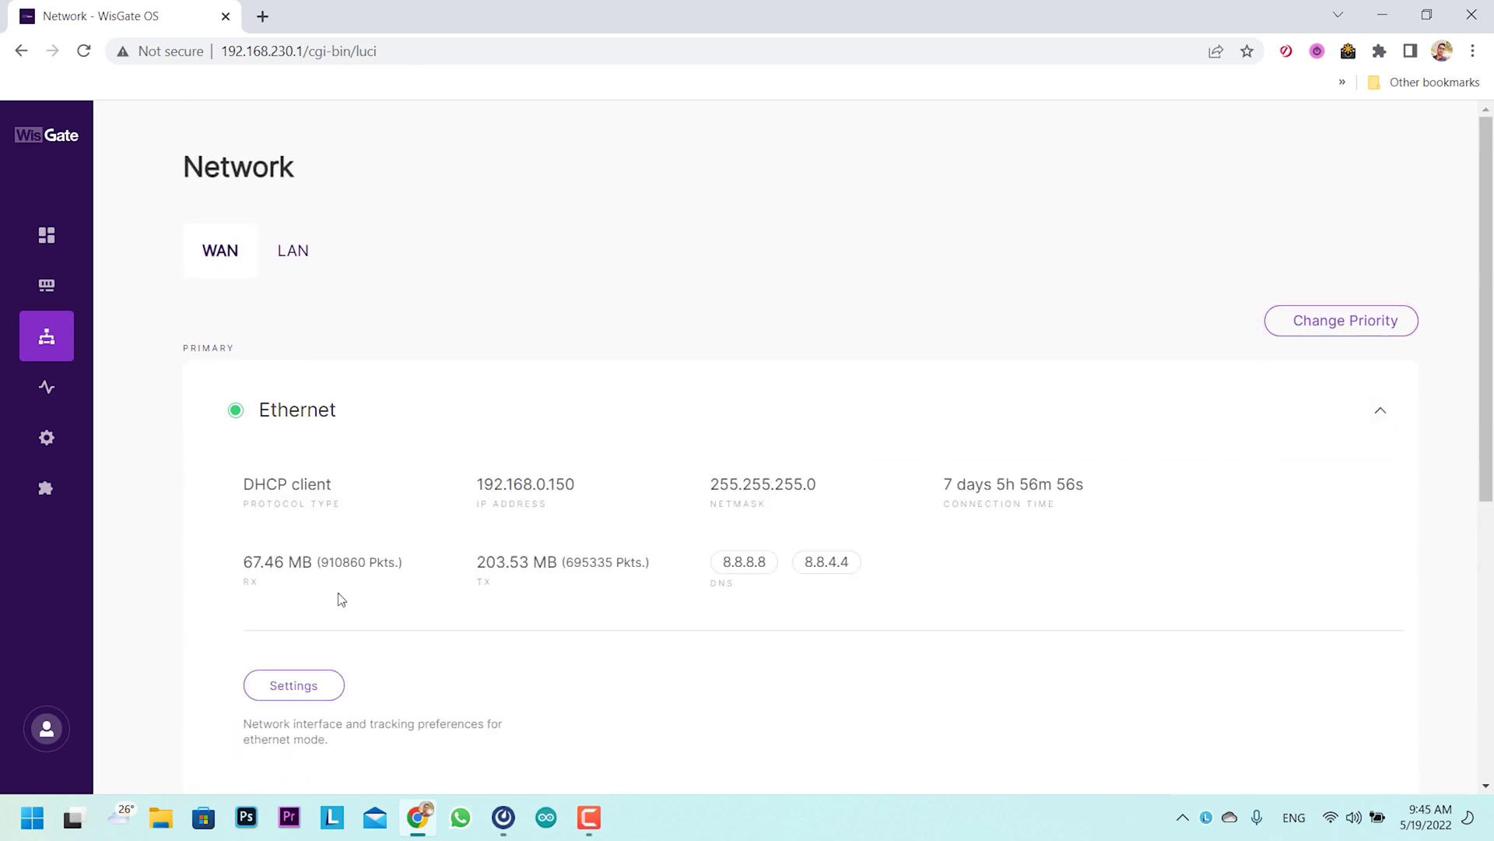
scroll(1116, 469, down, 4)
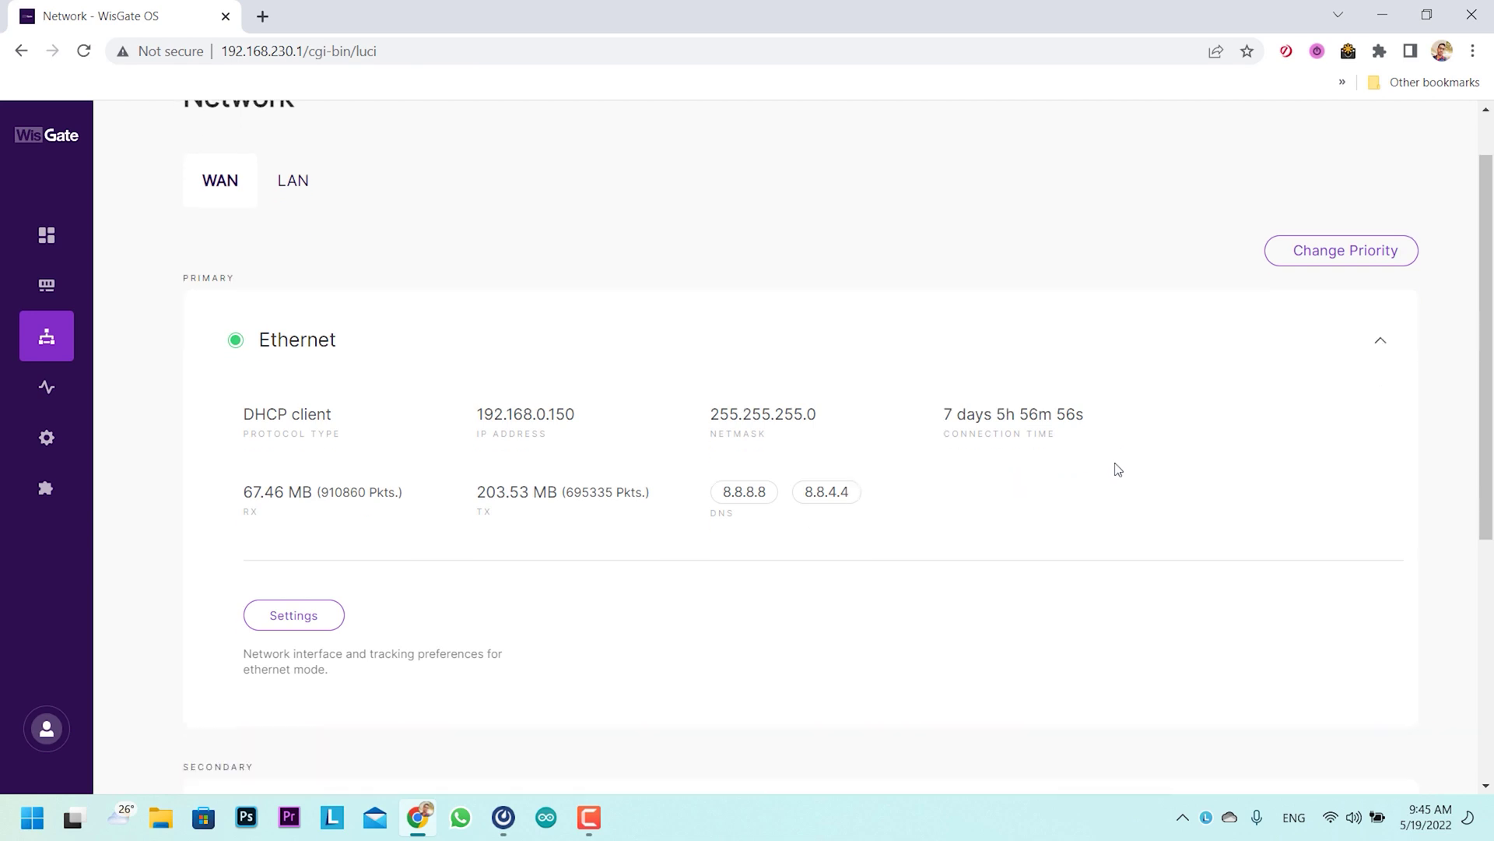
scroll(1115, 469, up, 4)
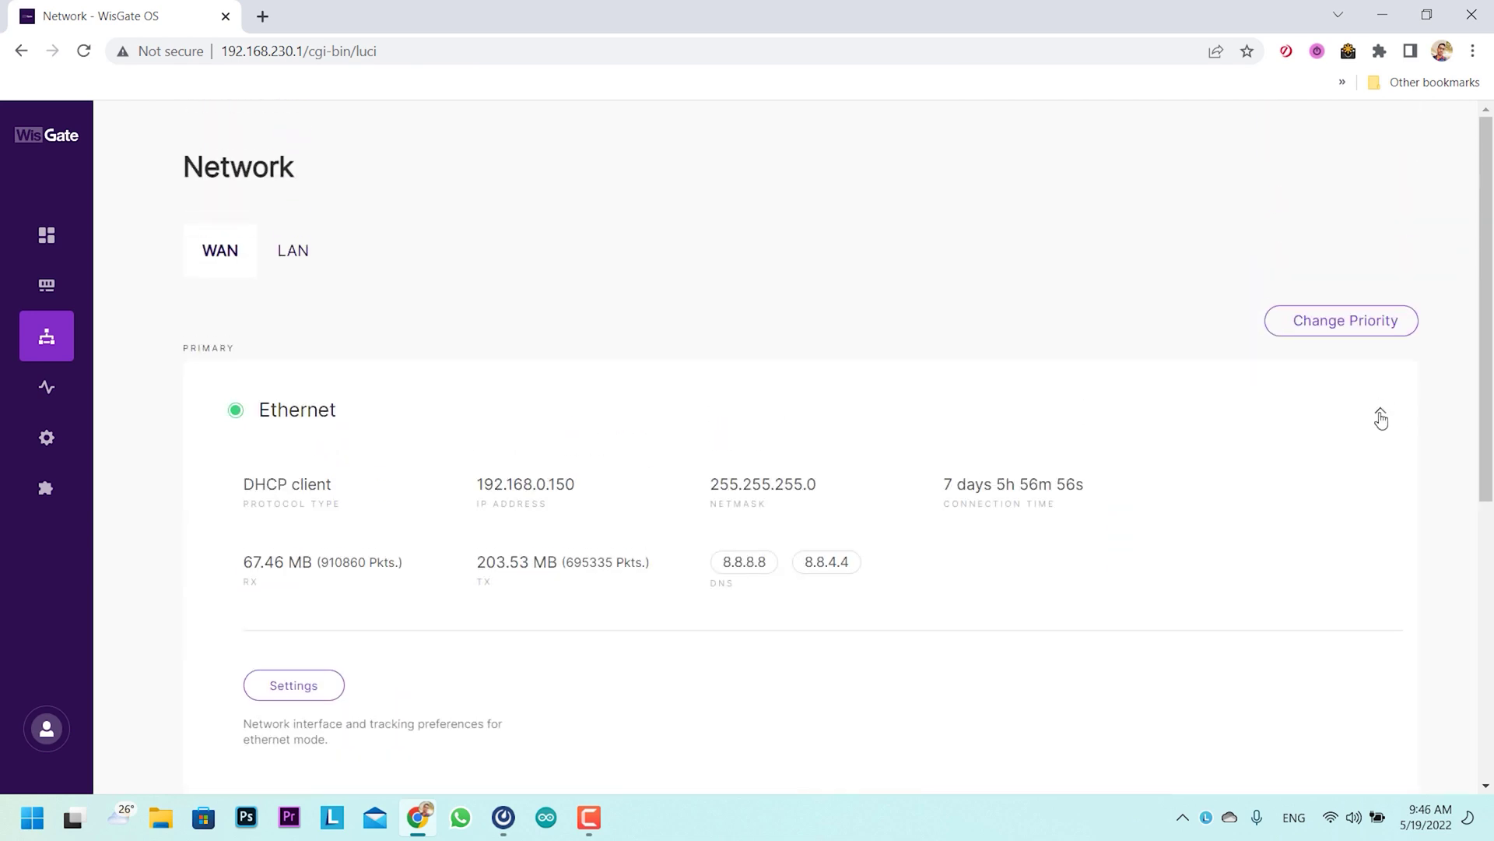
click(1381, 411)
Step: Switch to the LAN tab and check the DHCP Server details
click(297, 268)
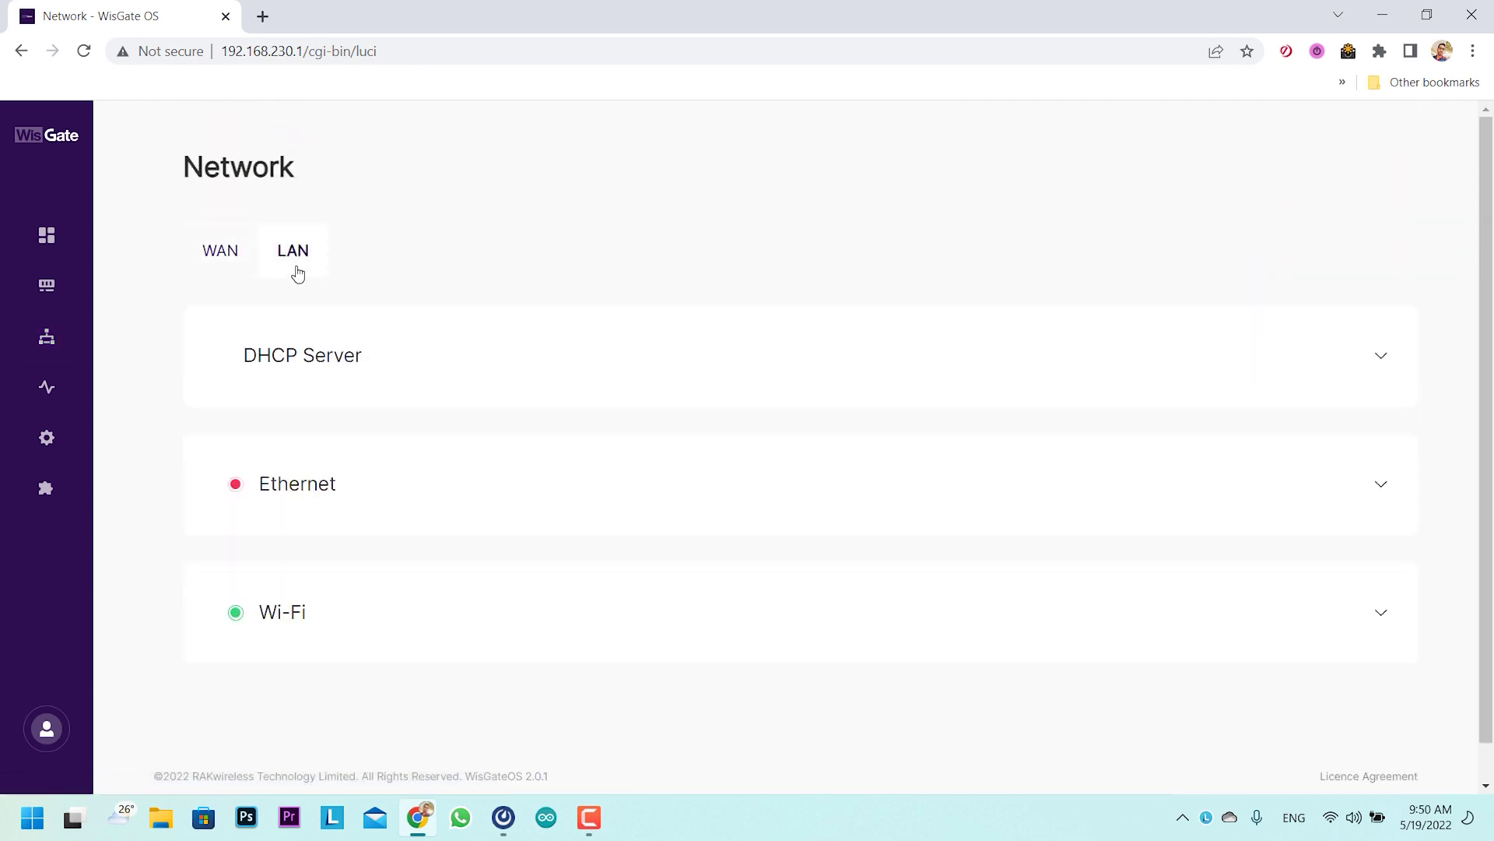
click(1381, 359)
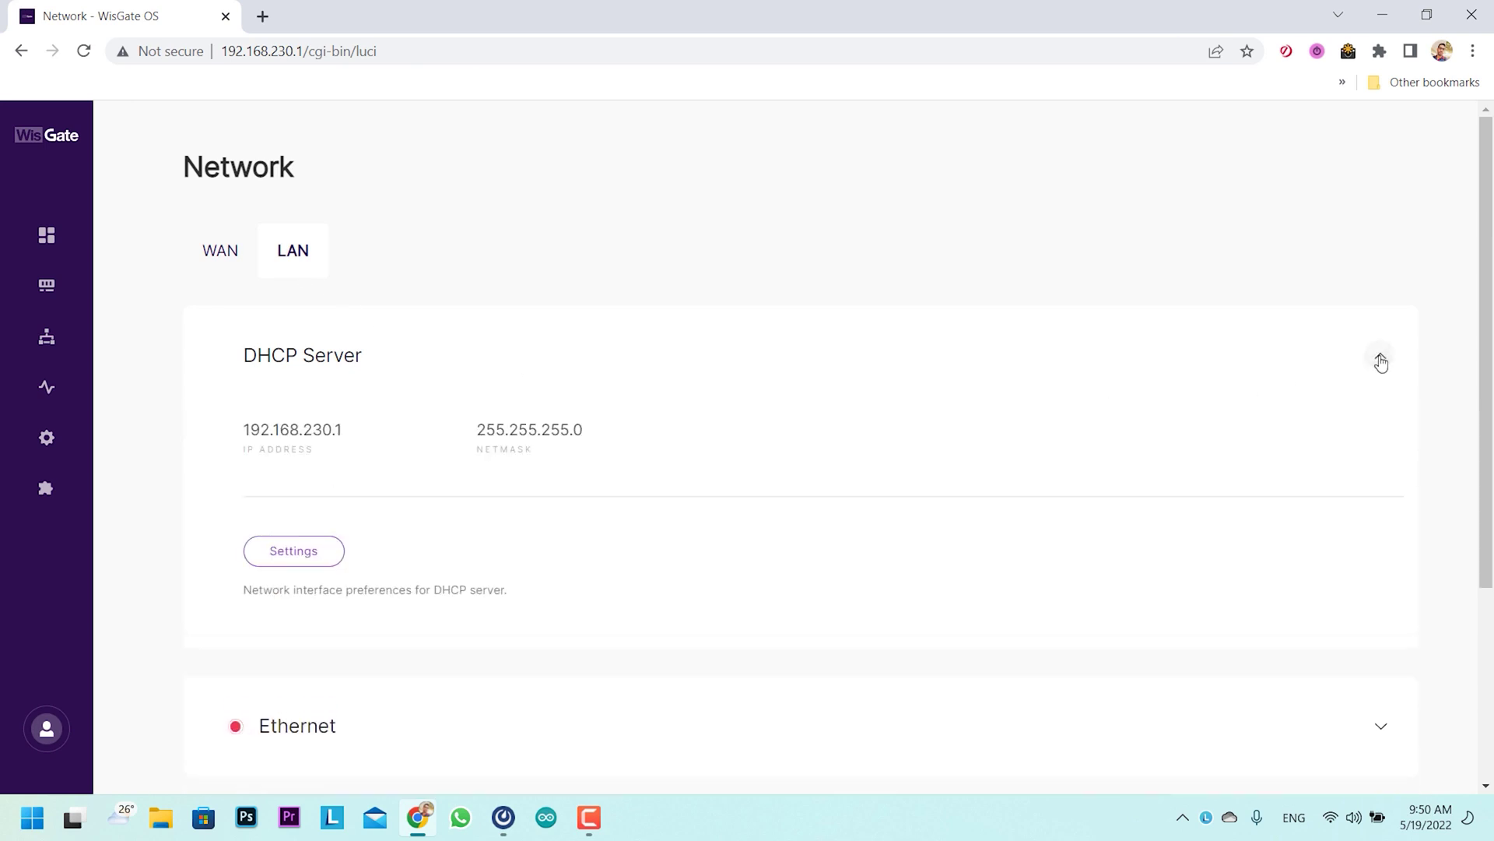
click(1381, 363)
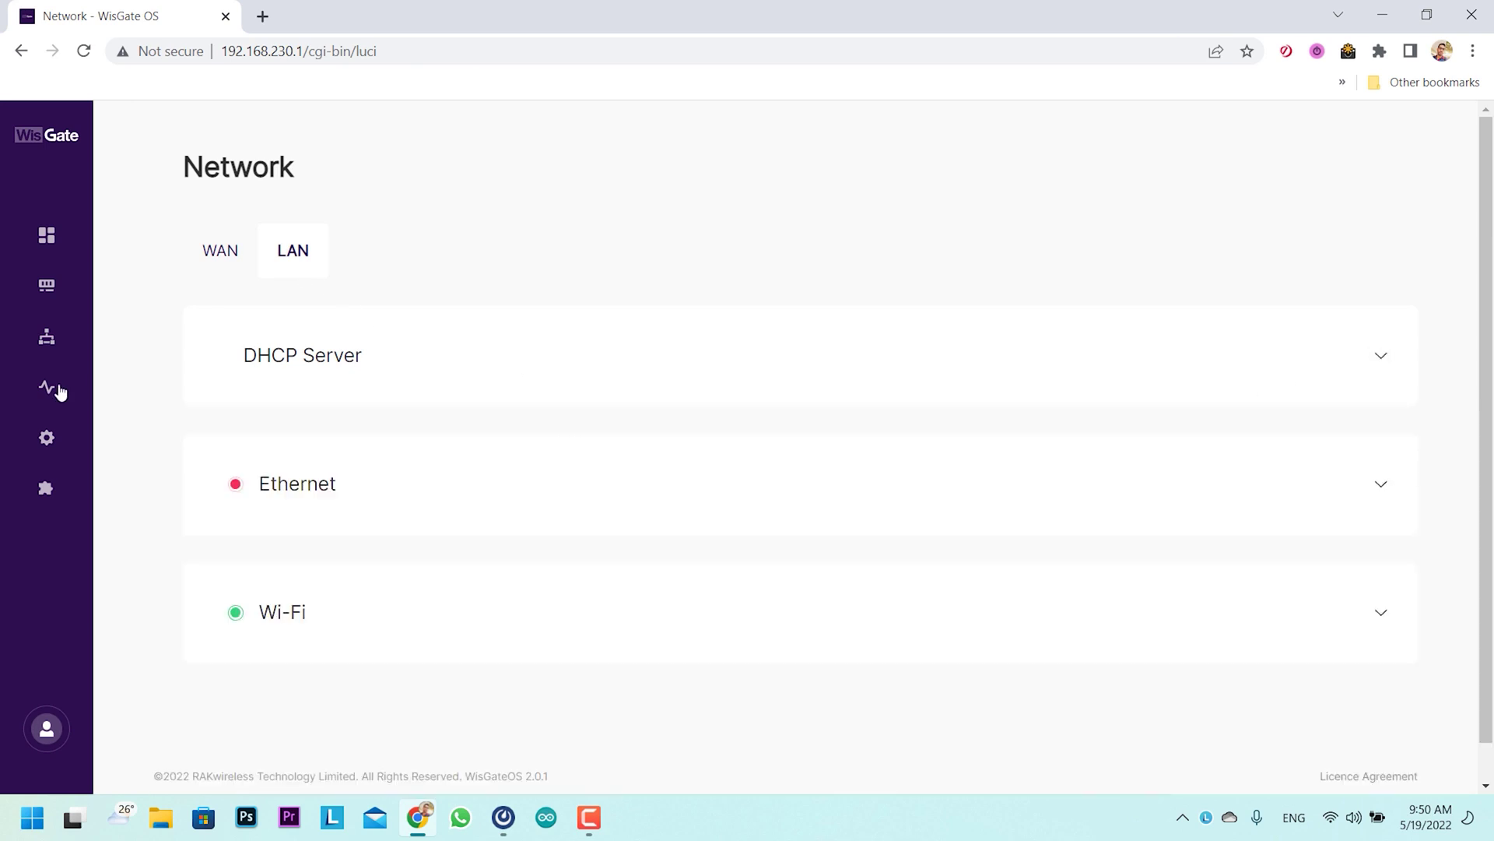
Step: Review the Diagnostics system log, then ping google.com from Network utilities
click(51, 392)
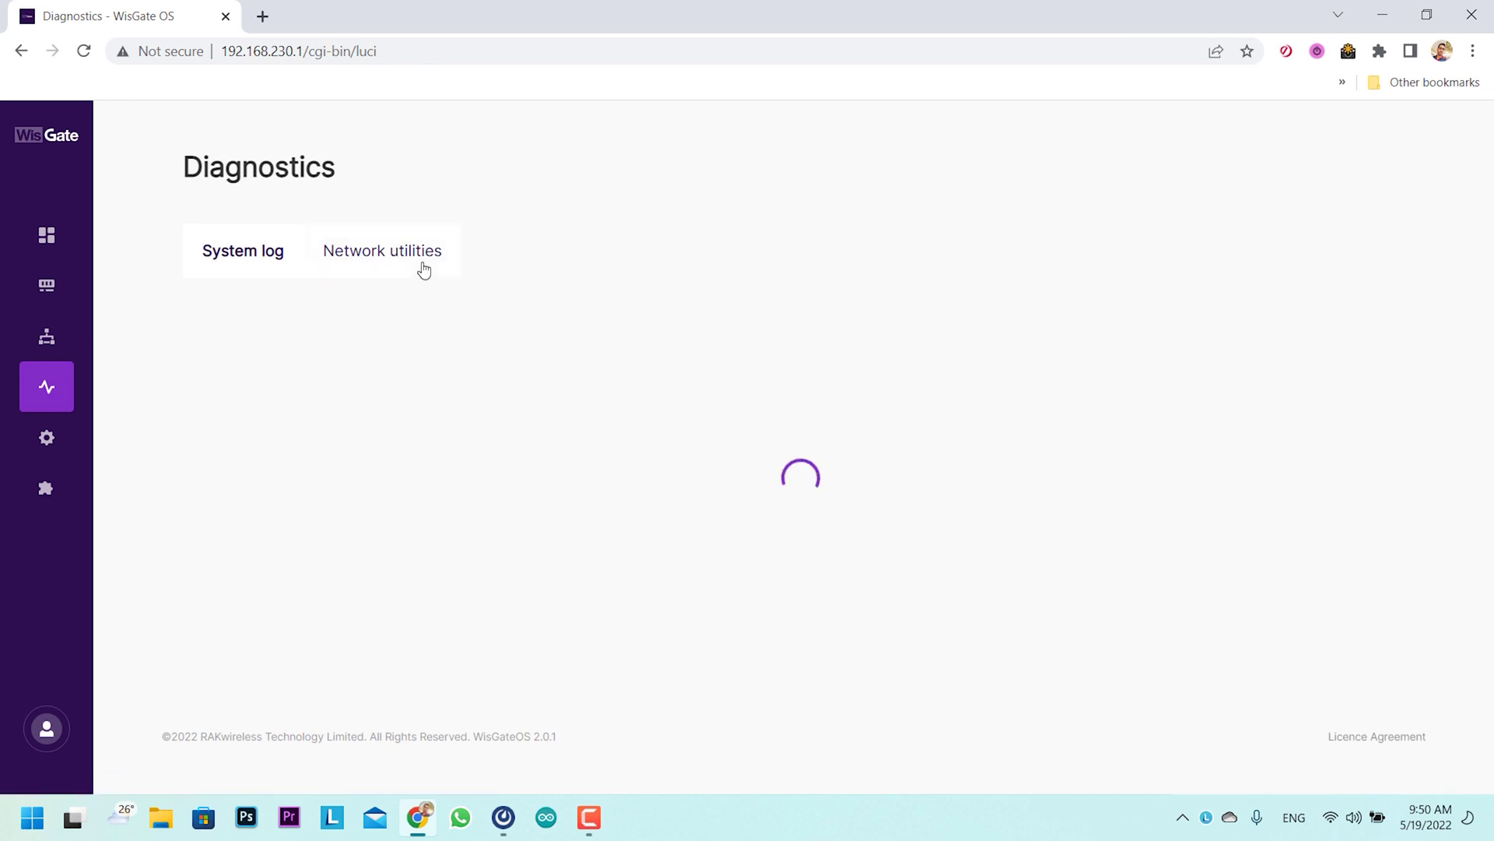
scroll(1239, 584, down, 1)
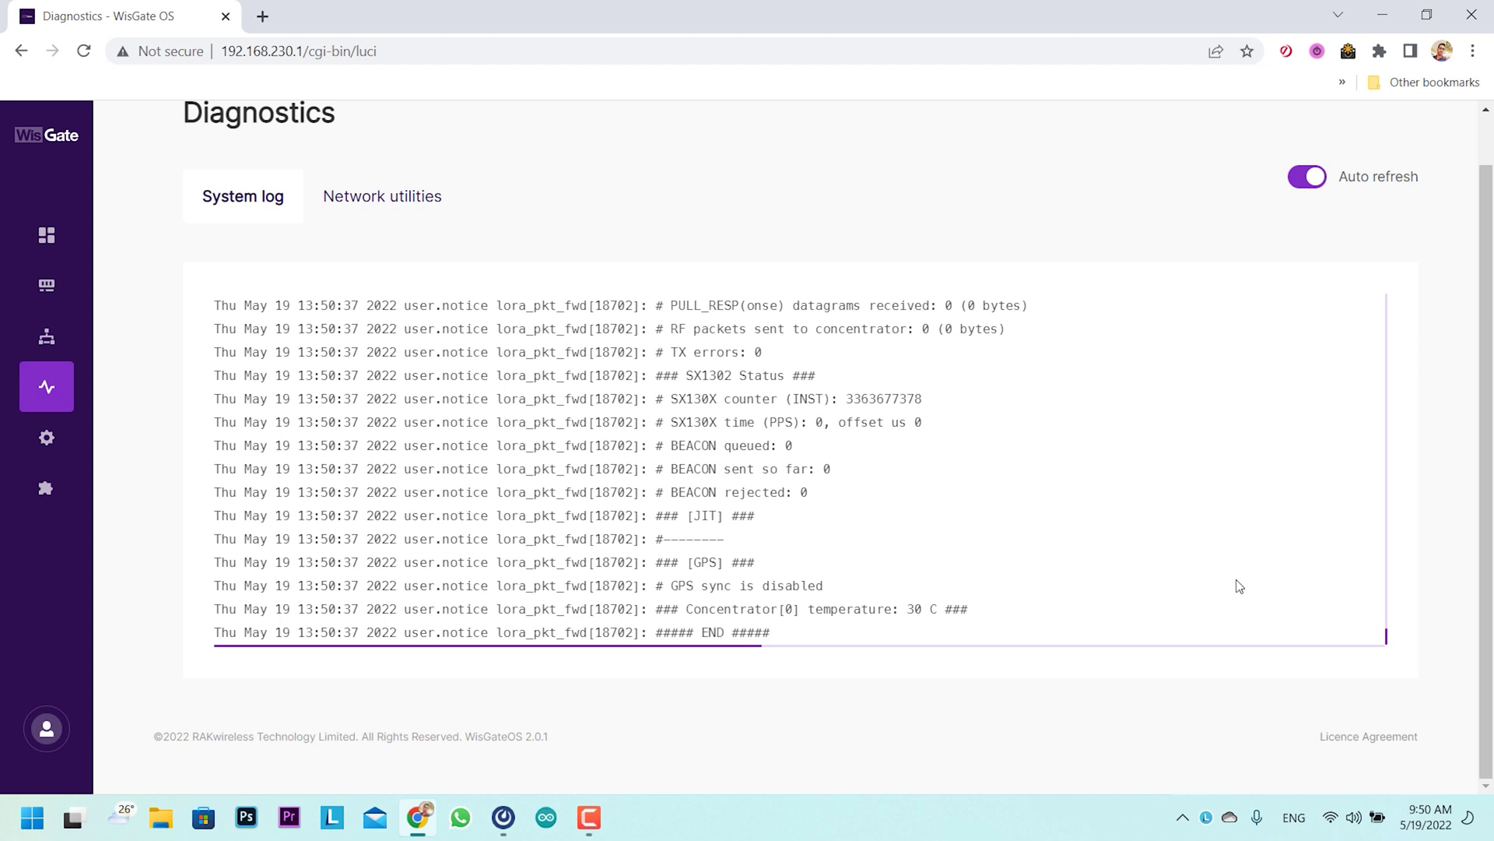
click(423, 205)
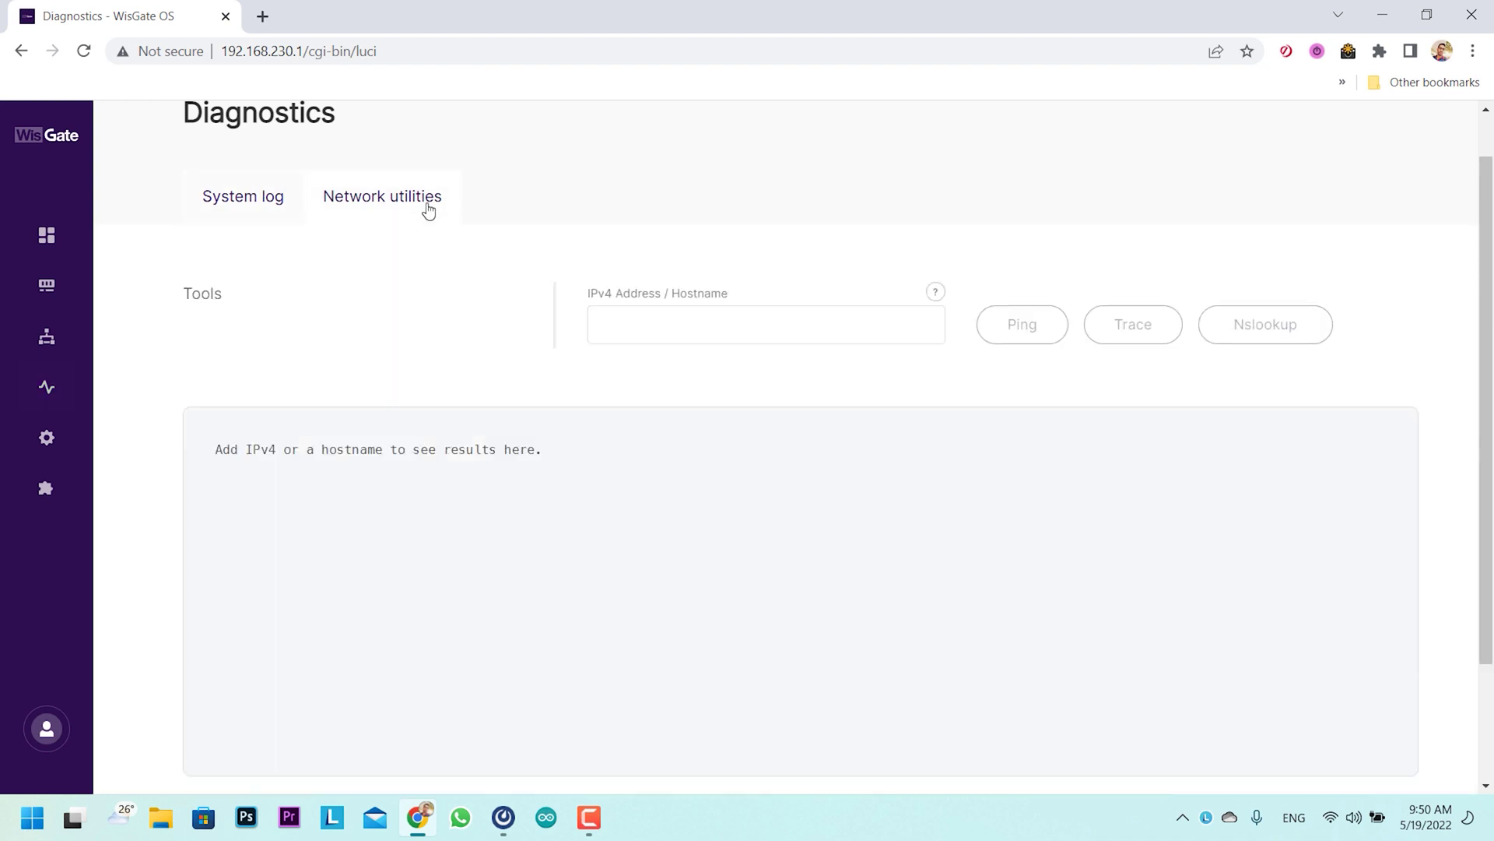
click(857, 336)
text(google.com)
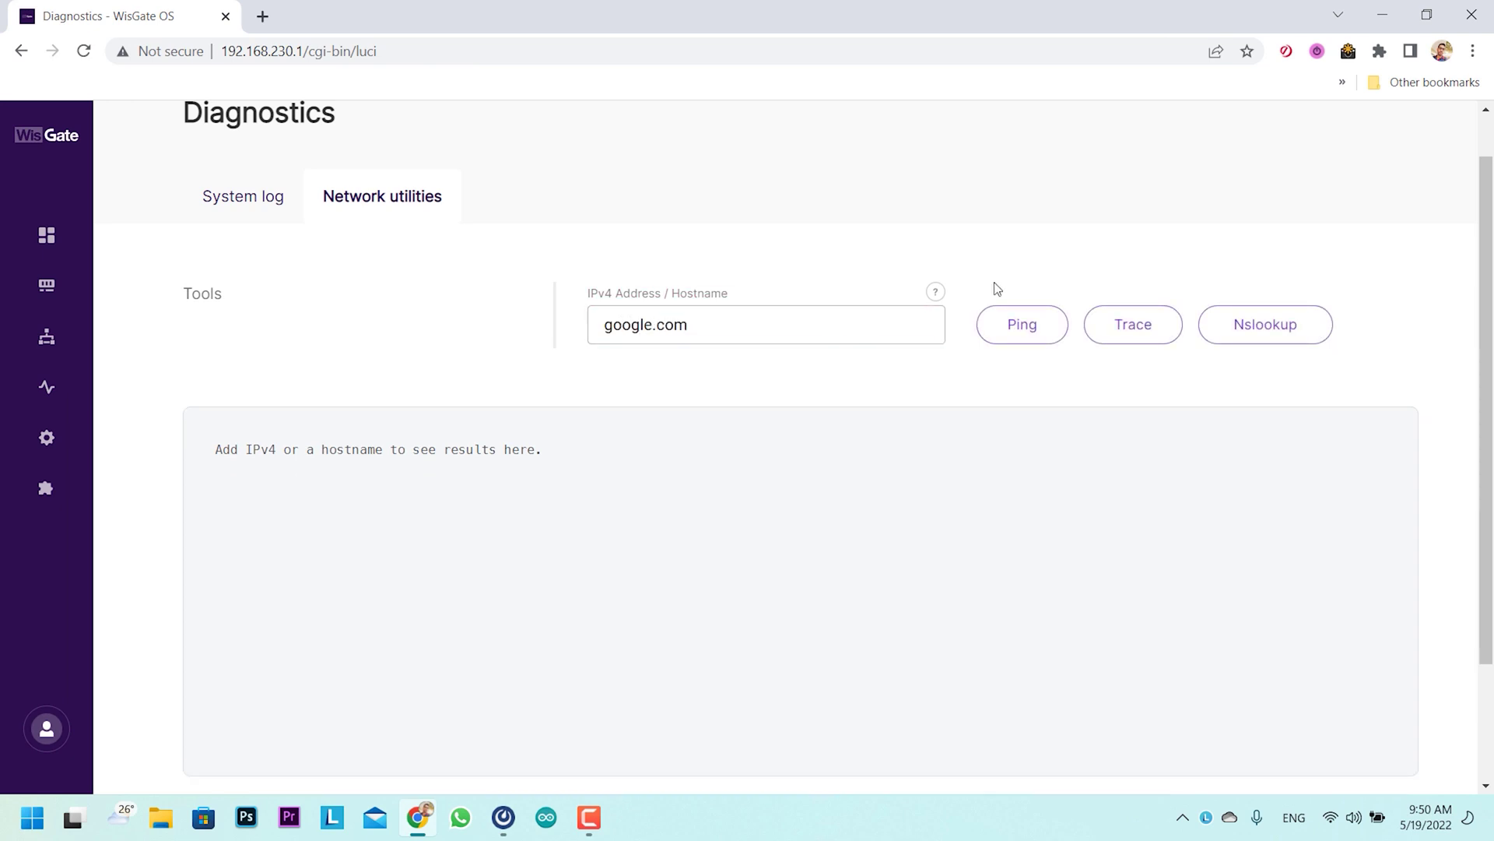
click(1009, 330)
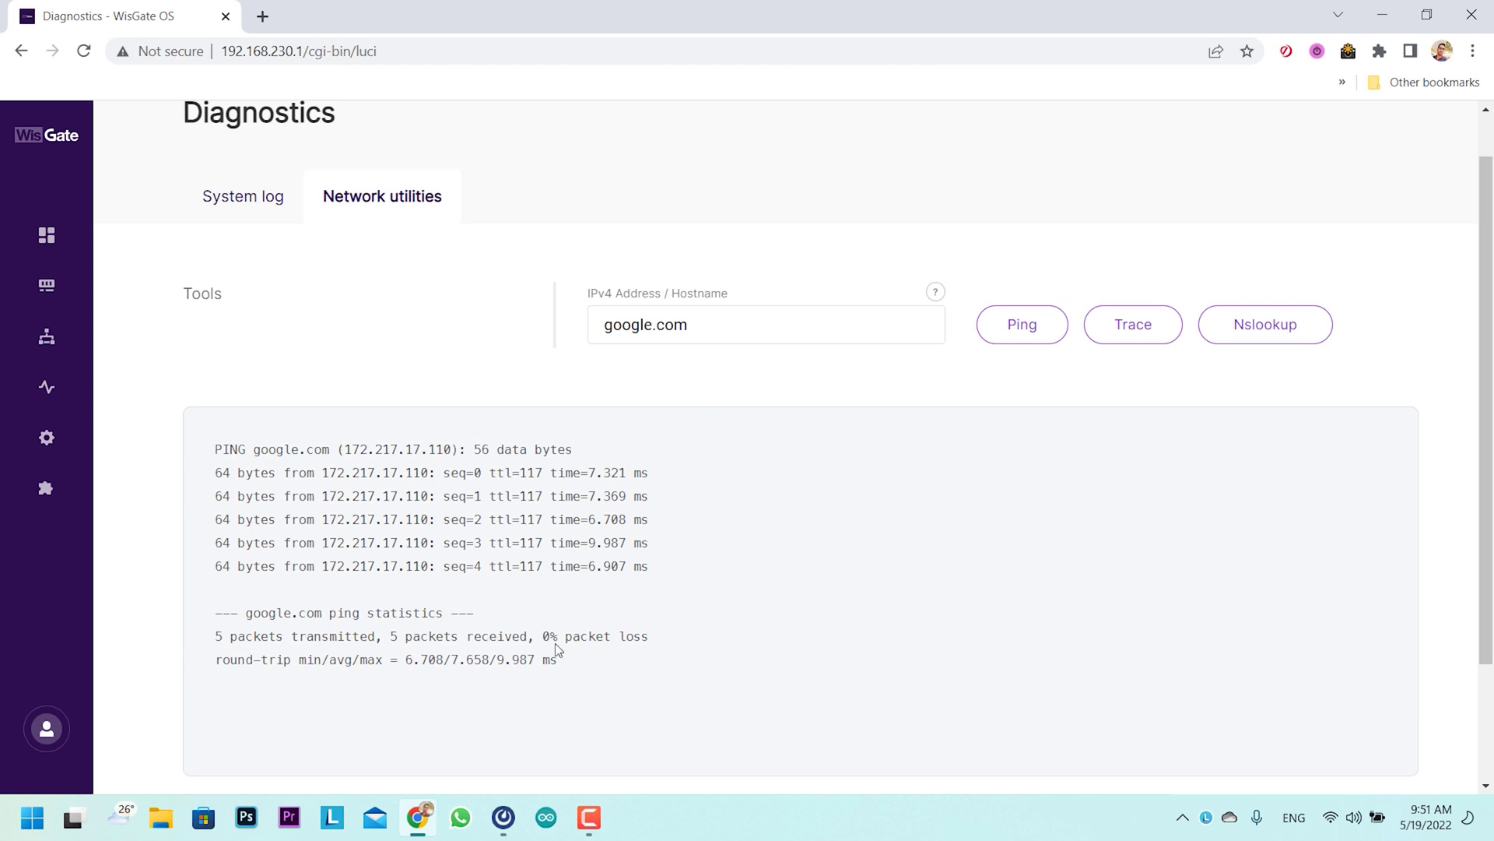
Step: Go through the General, Backup and restore, Firmware, File browser and WisDM settings tabs
click(46, 438)
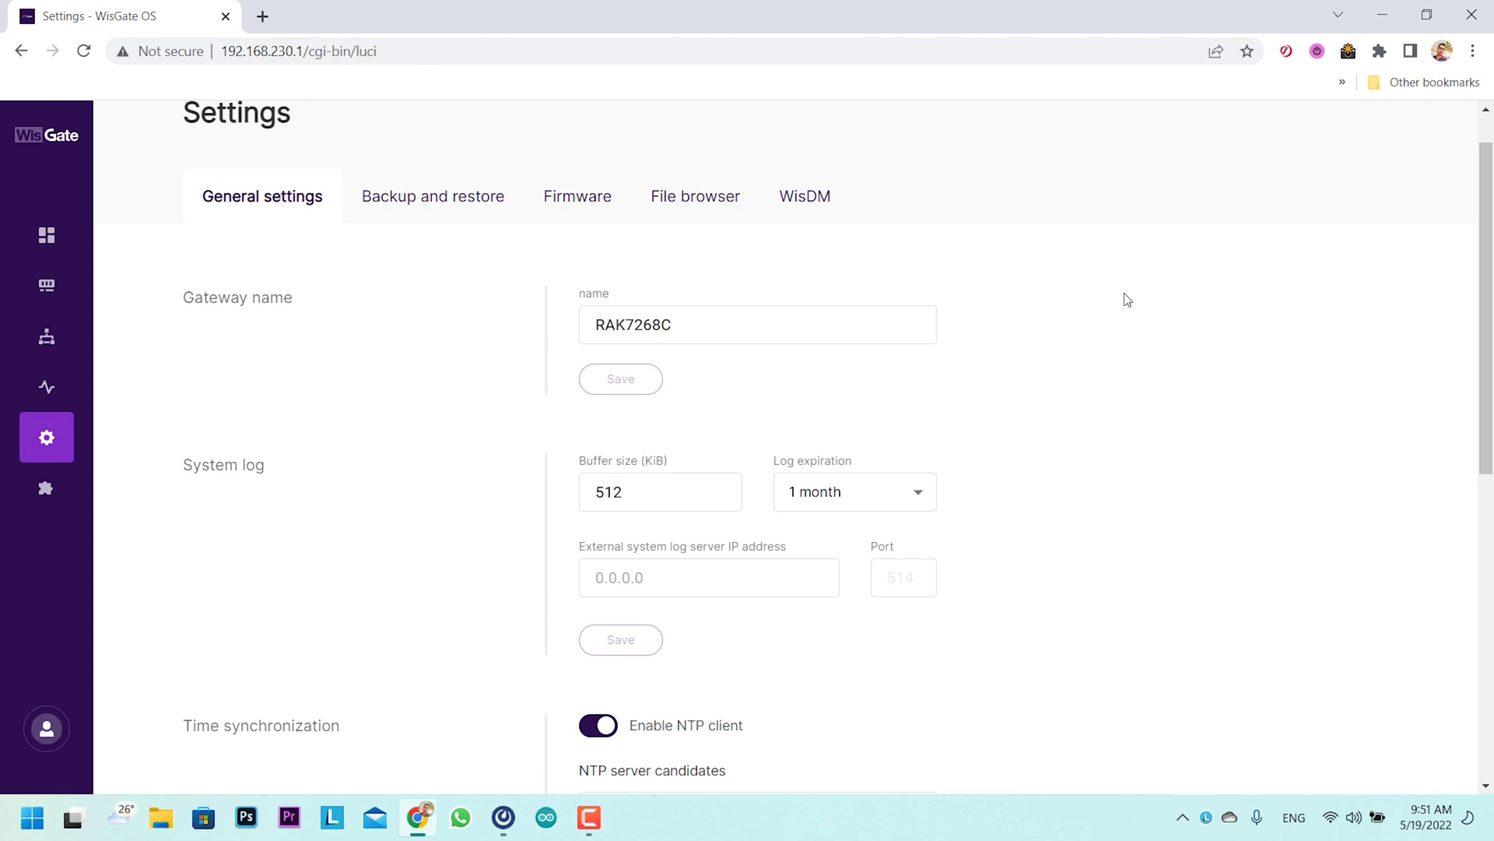
scroll(1127, 299, down, 8)
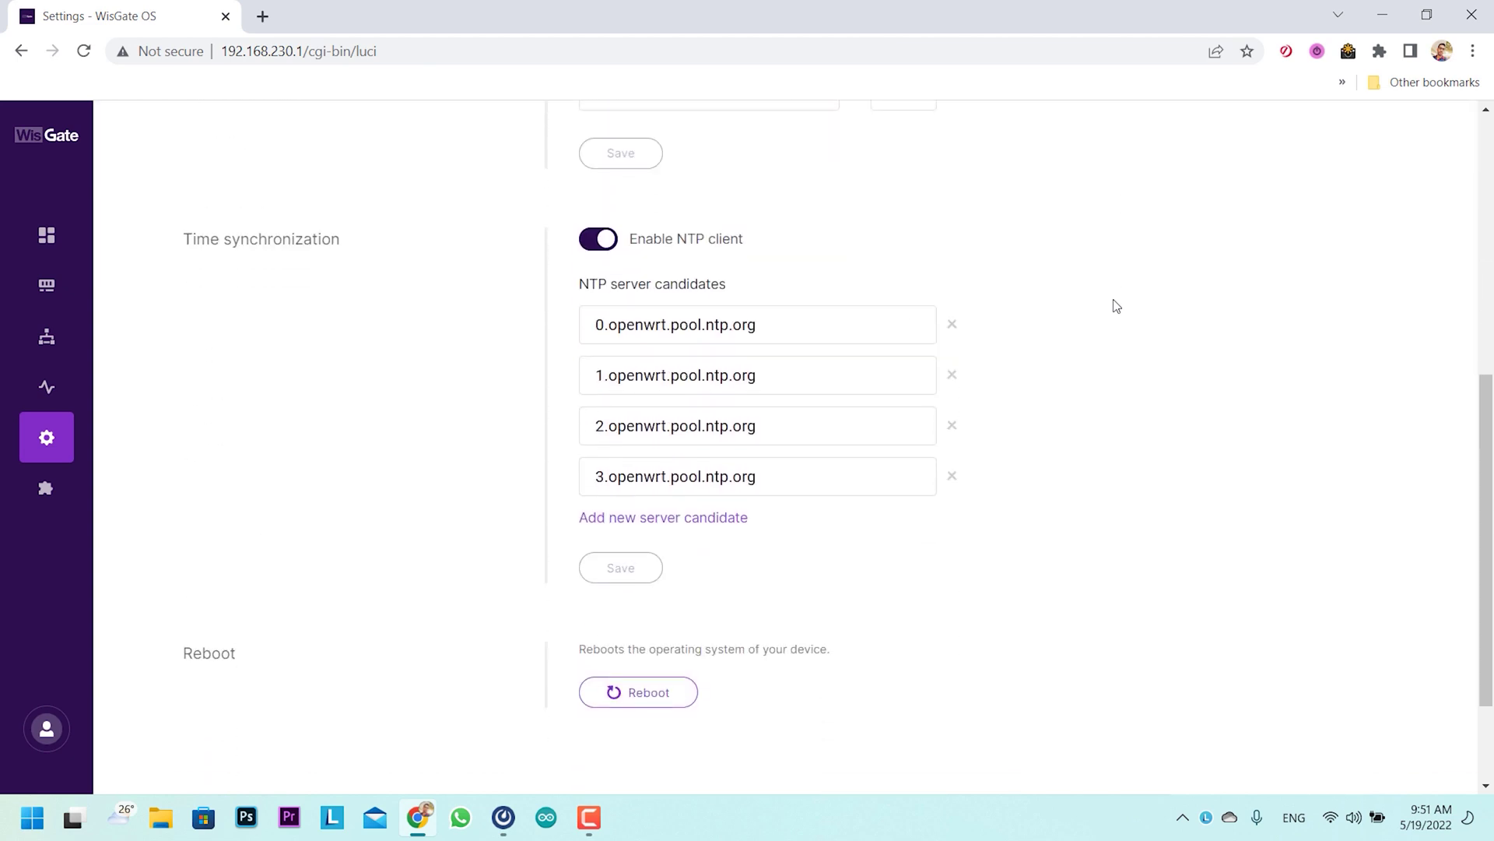
scroll(1111, 305, up, 9)
click(441, 249)
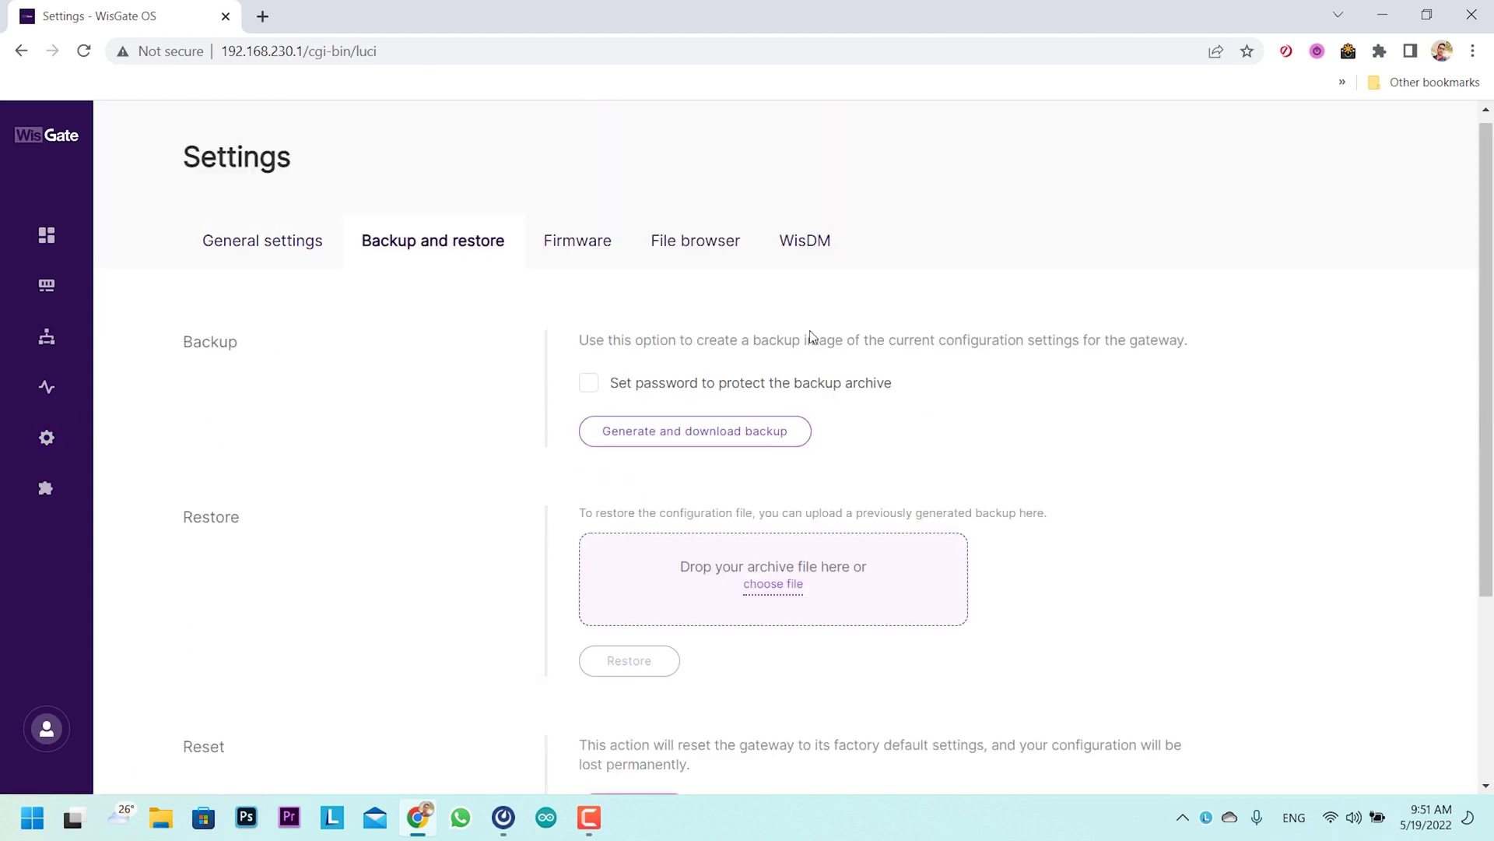
scroll(978, 383, down, 5)
scroll(982, 386, up, 5)
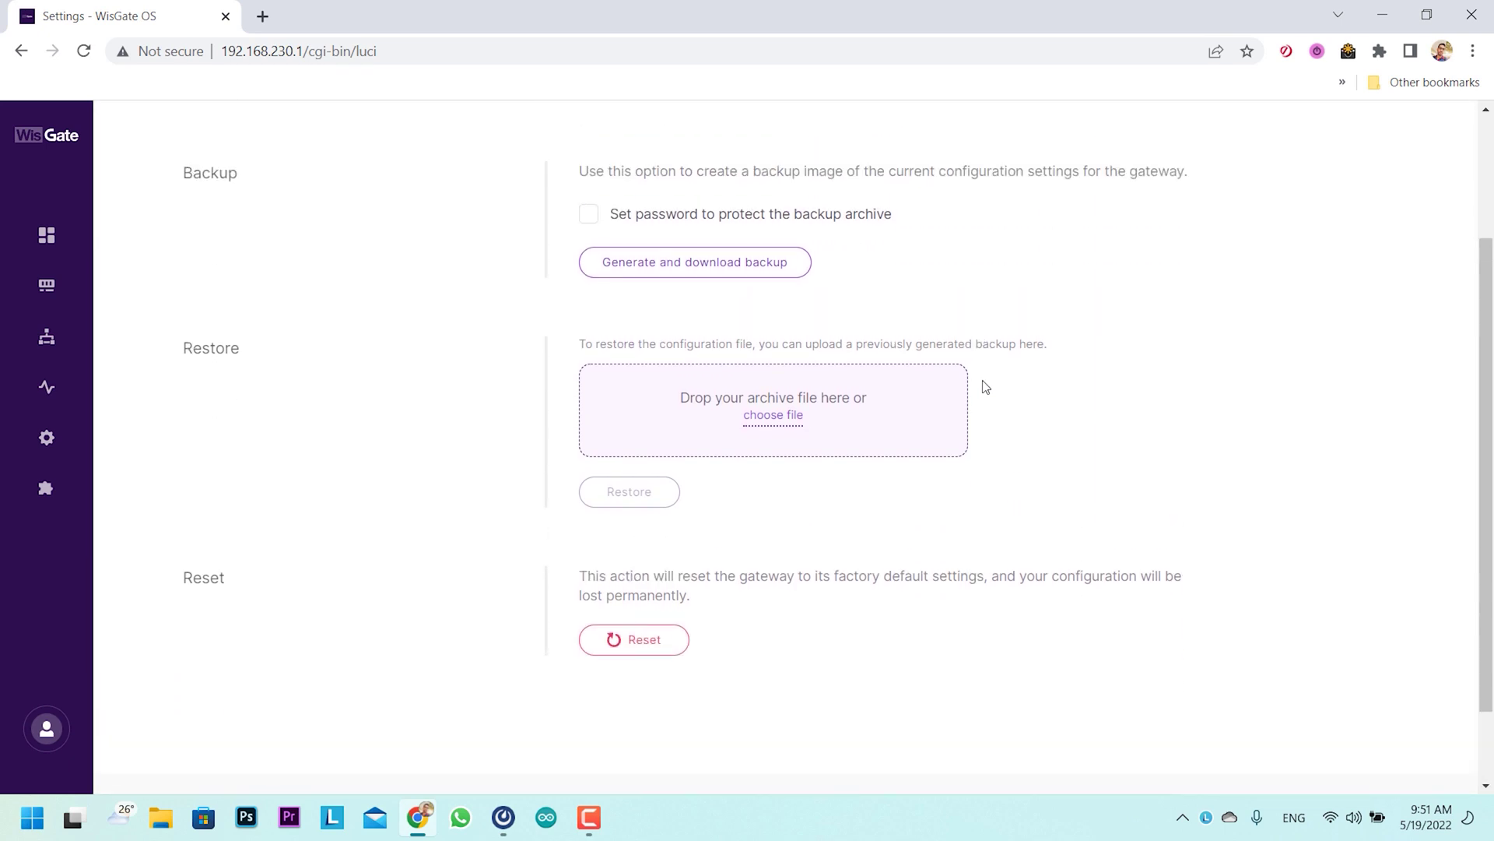
click(594, 256)
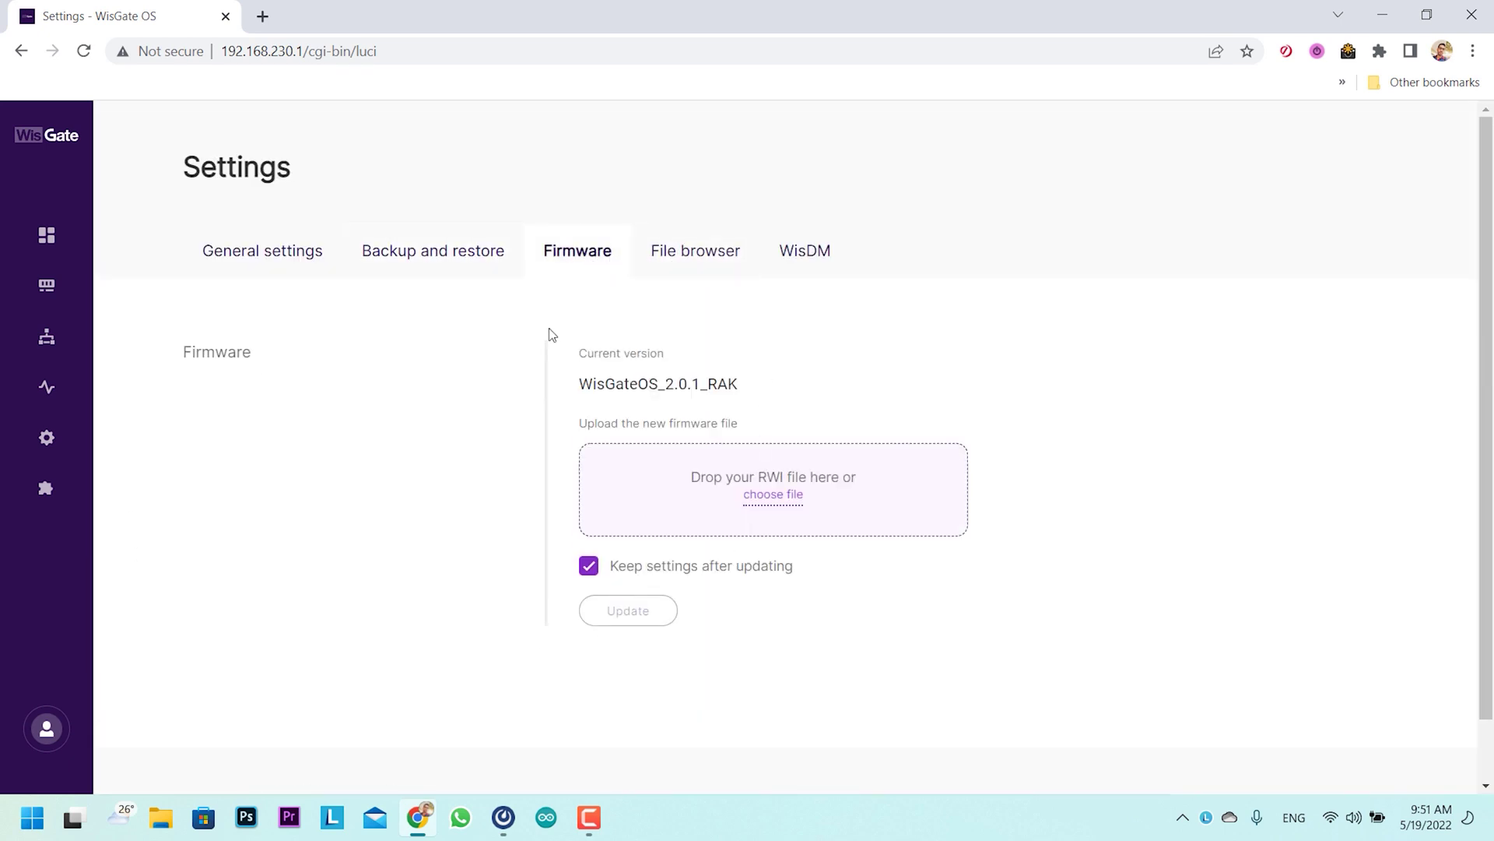
click(696, 256)
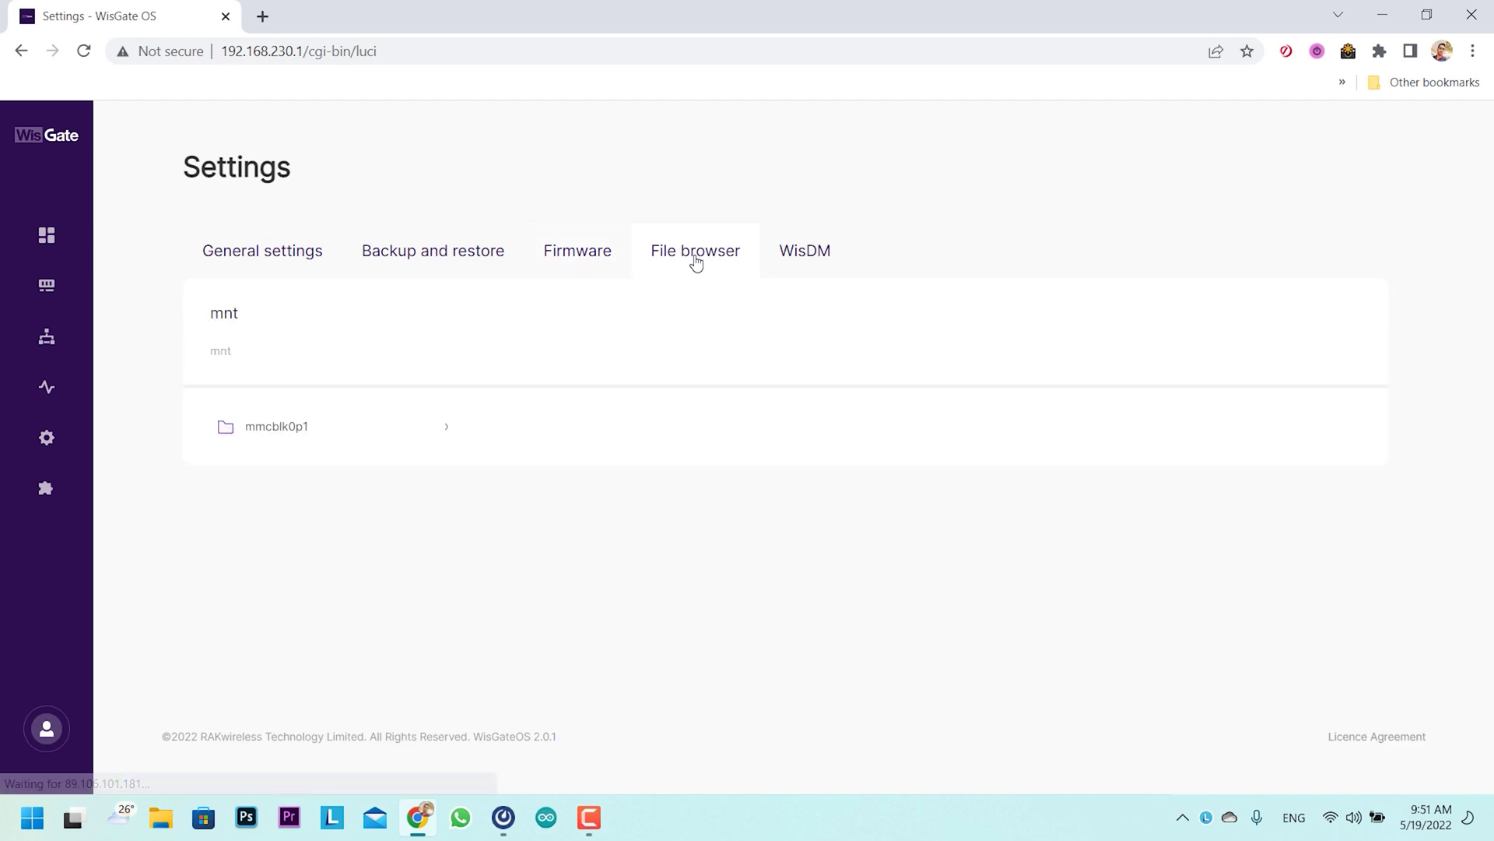
click(813, 260)
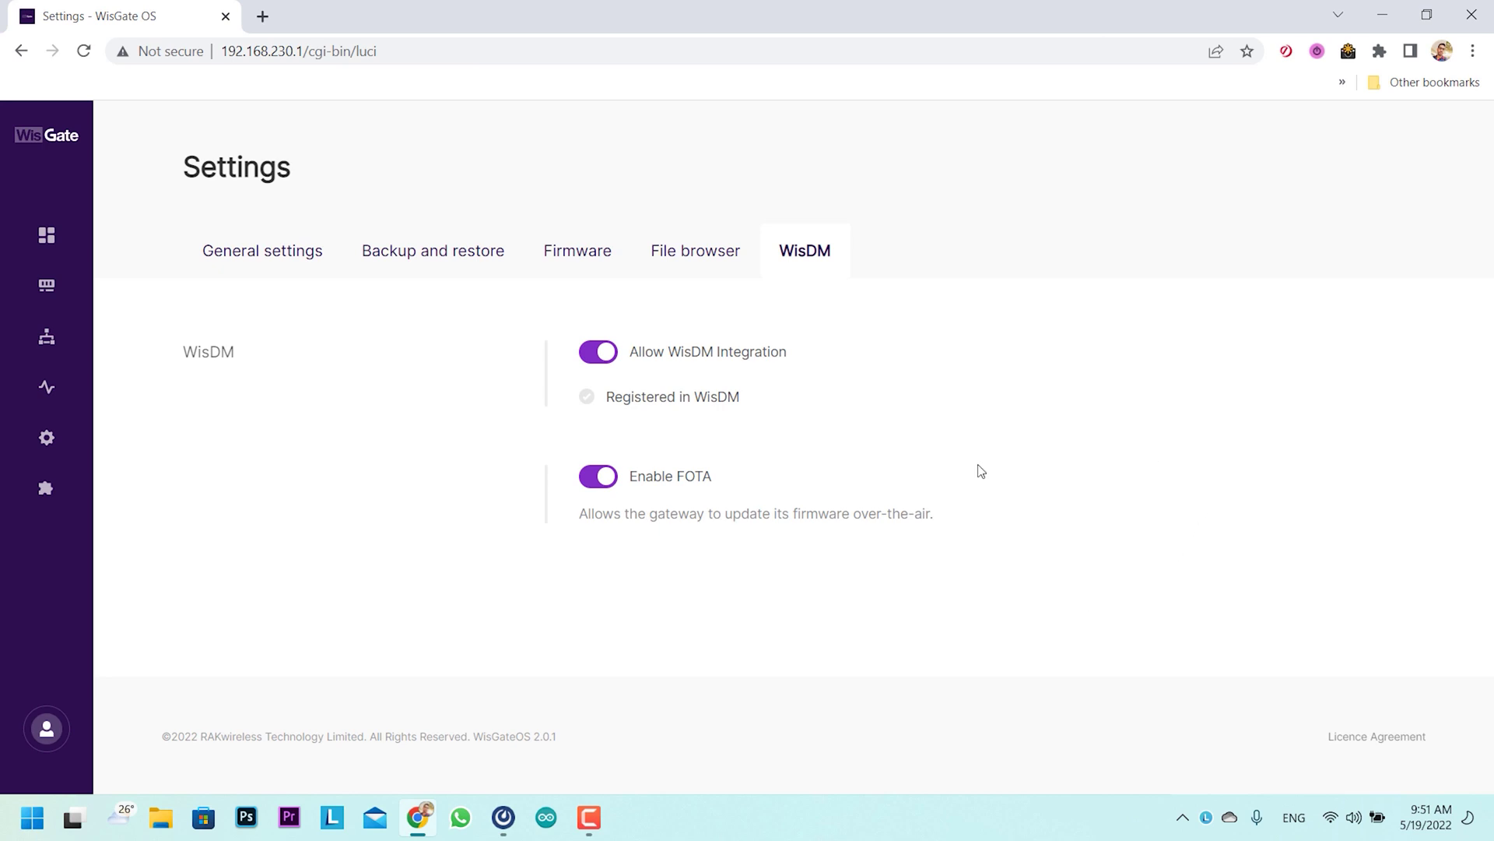
Step: Show the Installed extensions list with Breathing Light and Custom logo
click(47, 489)
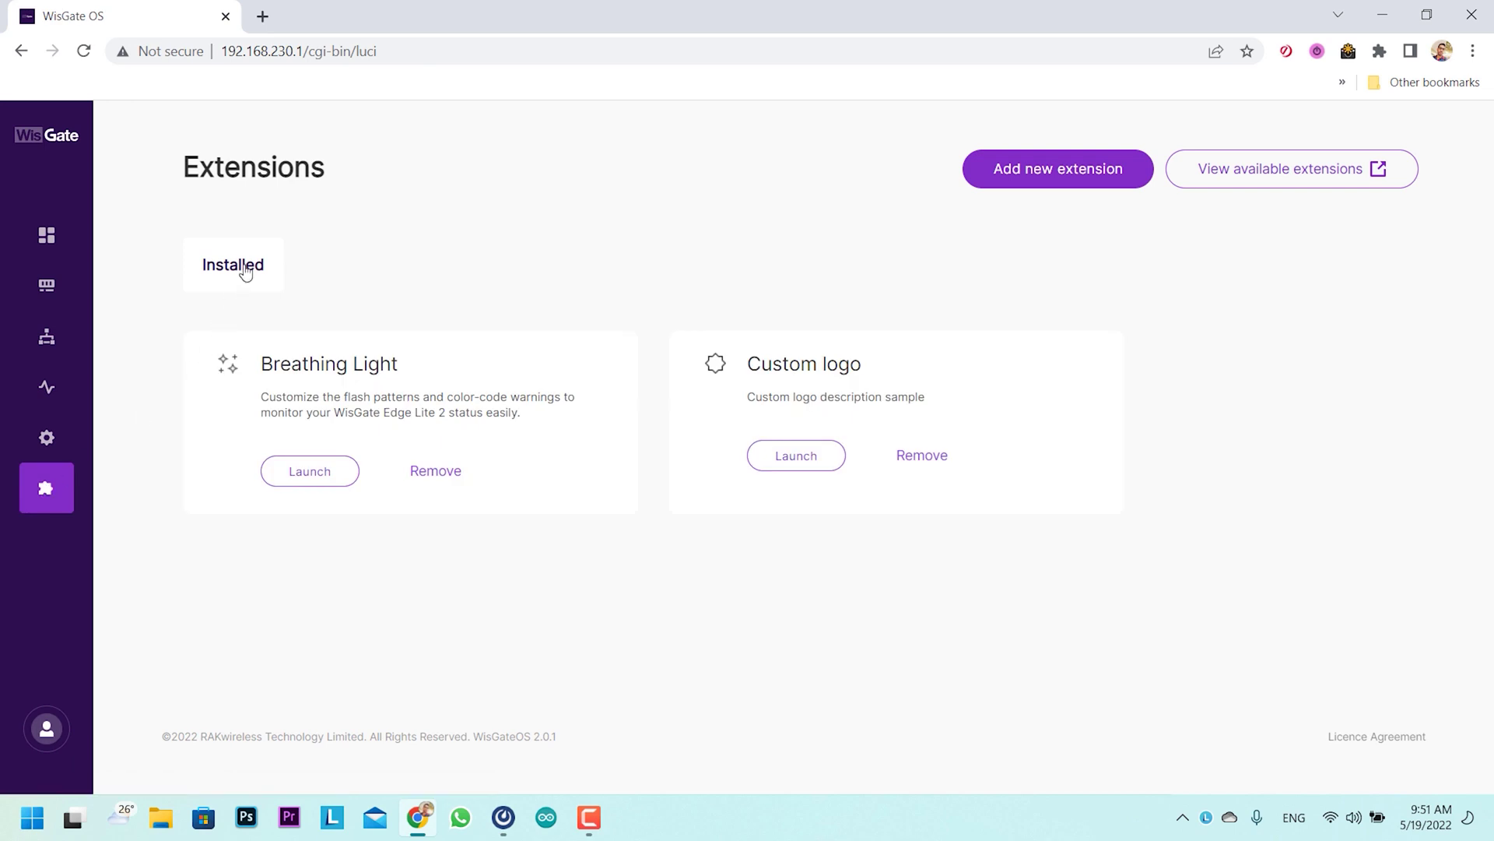